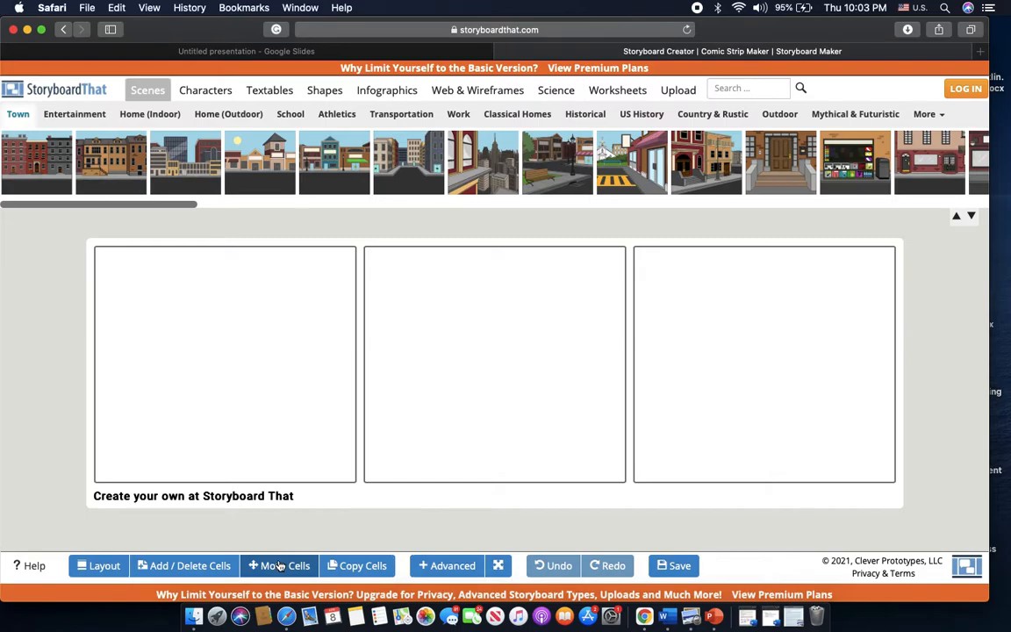
Step: Move blank cells to other positions within the three-cell storyboard and return to editing
left_click(212, 369)
left_click(410, 352)
left_click(689, 339)
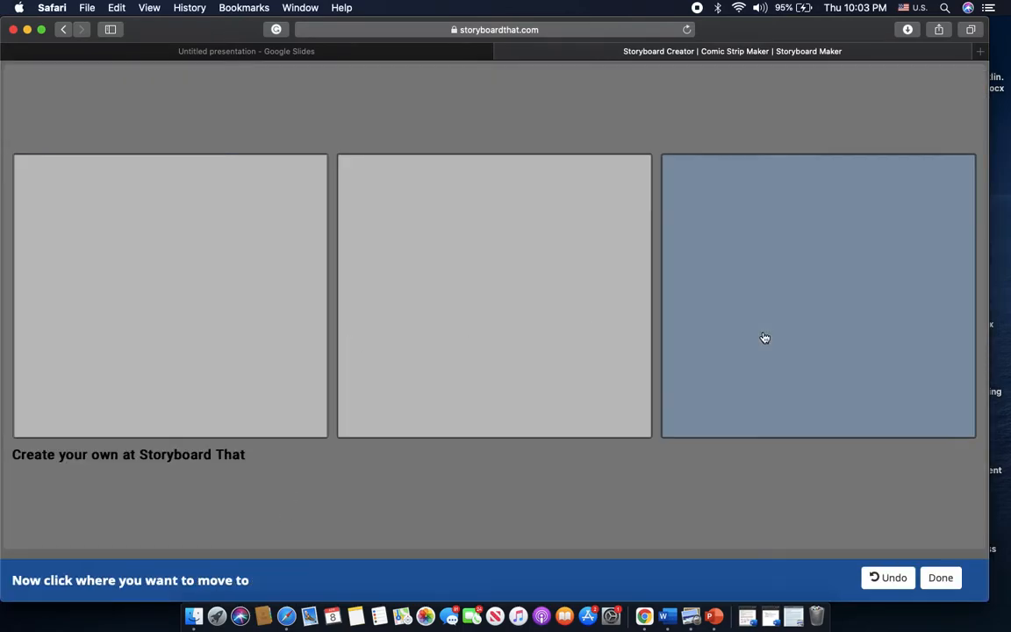
left_click(512, 403)
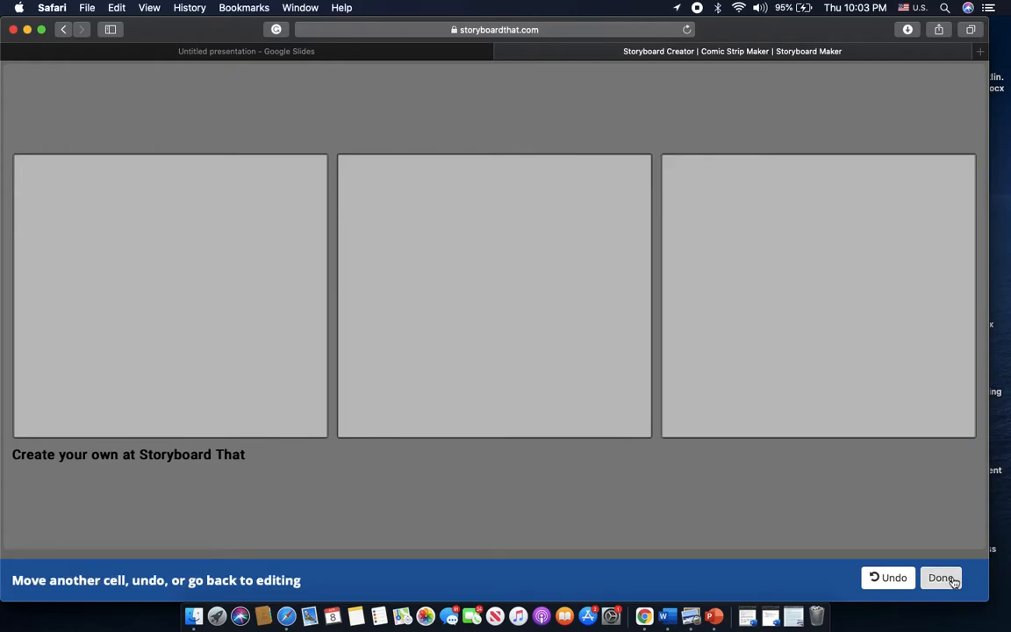
left_click(942, 579)
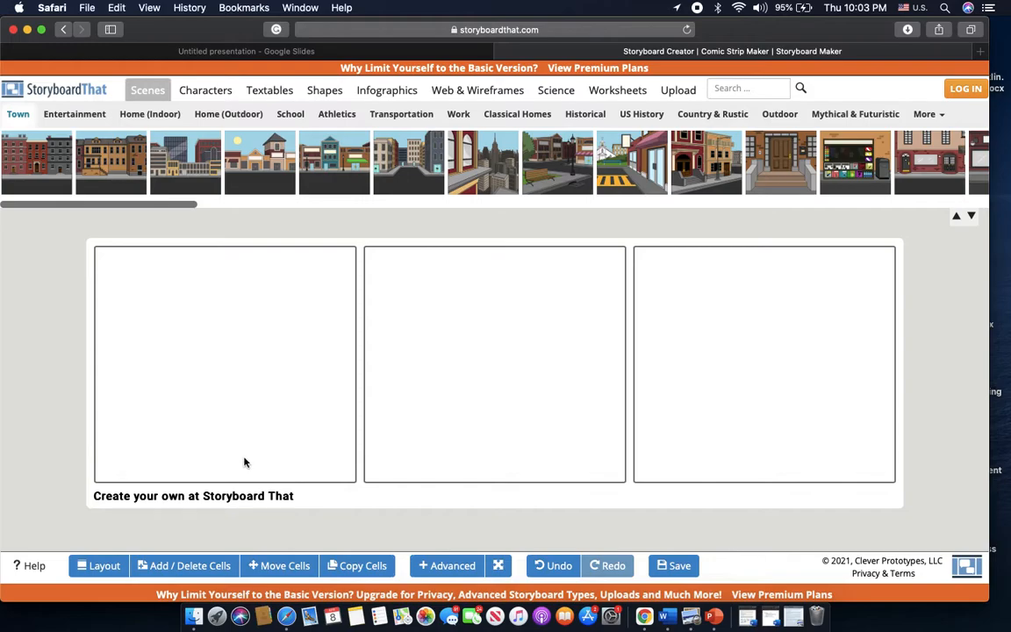
Step: Expand the storyboard to a 3 x 2 grid of cells
left_click(151, 565)
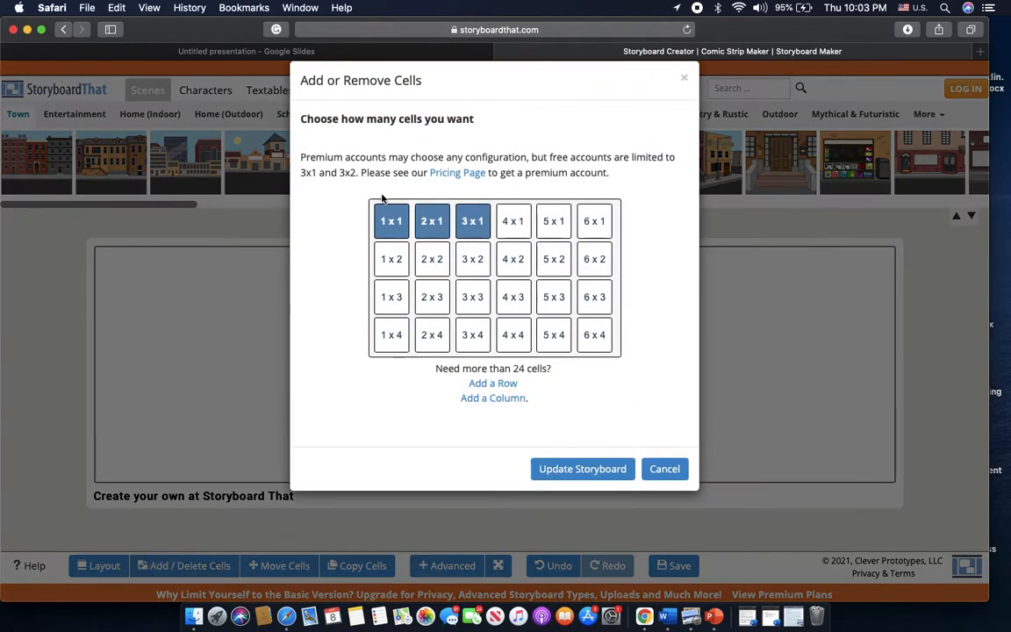
left_click(468, 274)
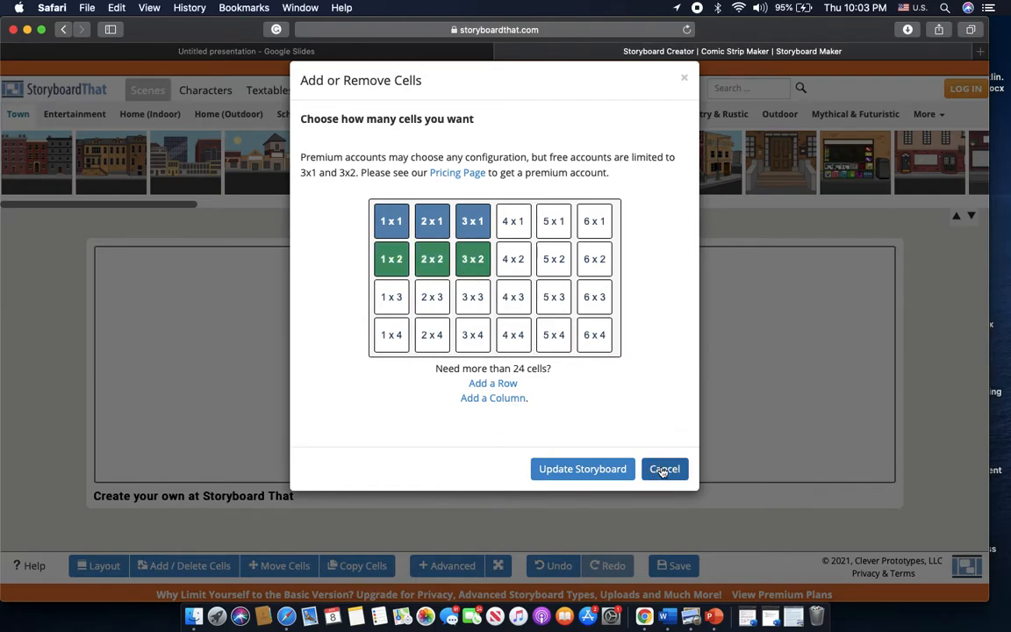
left_click(587, 469)
Step: Look over the upper and lower rows of blank cells in the storyboard
scroll(694, 366, "down", 5)
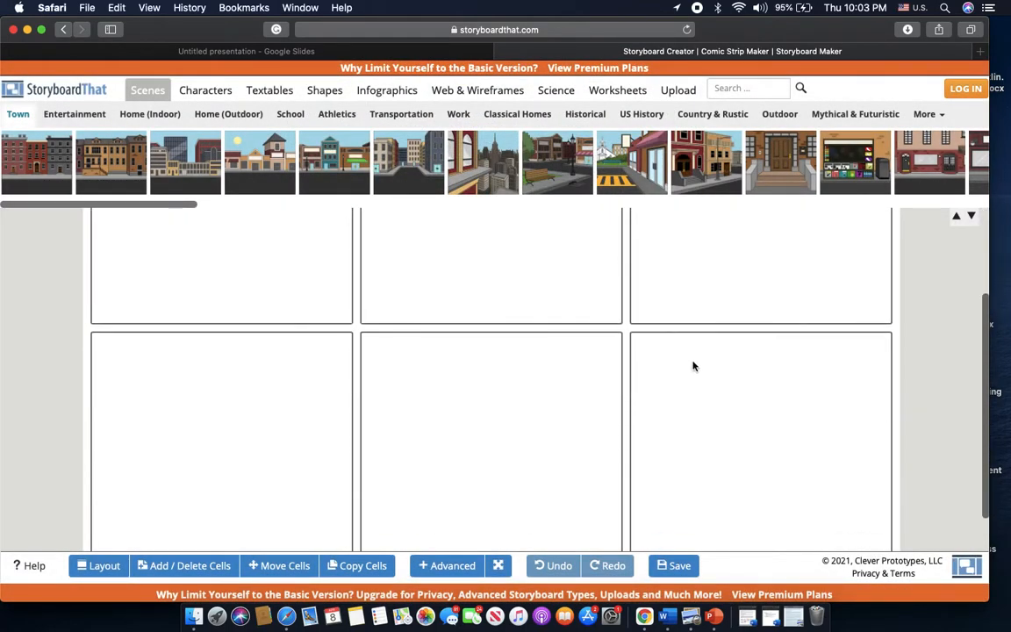
scroll(694, 366, "up", 4)
scroll(693, 367, "up", 1)
scroll(694, 366, "down", 3)
scroll(694, 366, "up", 3)
scroll(694, 366, "down", 3)
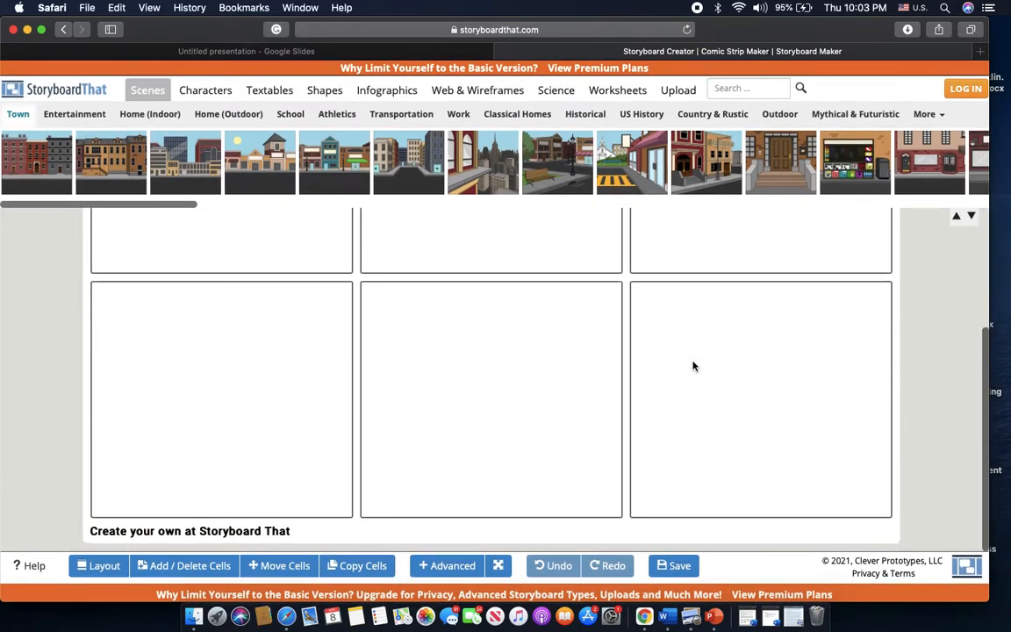
scroll(693, 361, "up", 3)
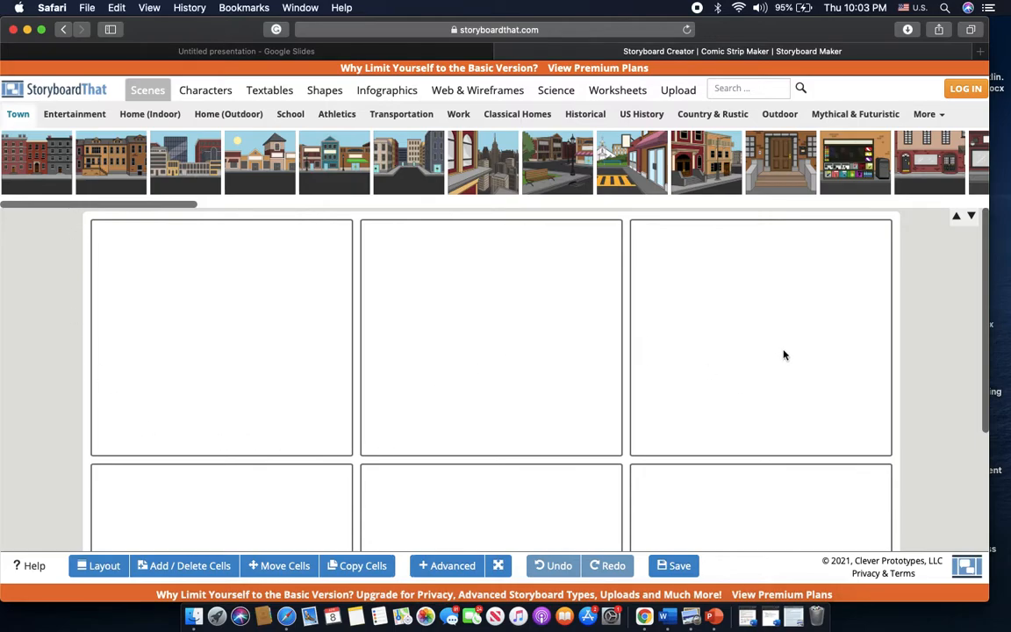
scroll(665, 380, "down", 3)
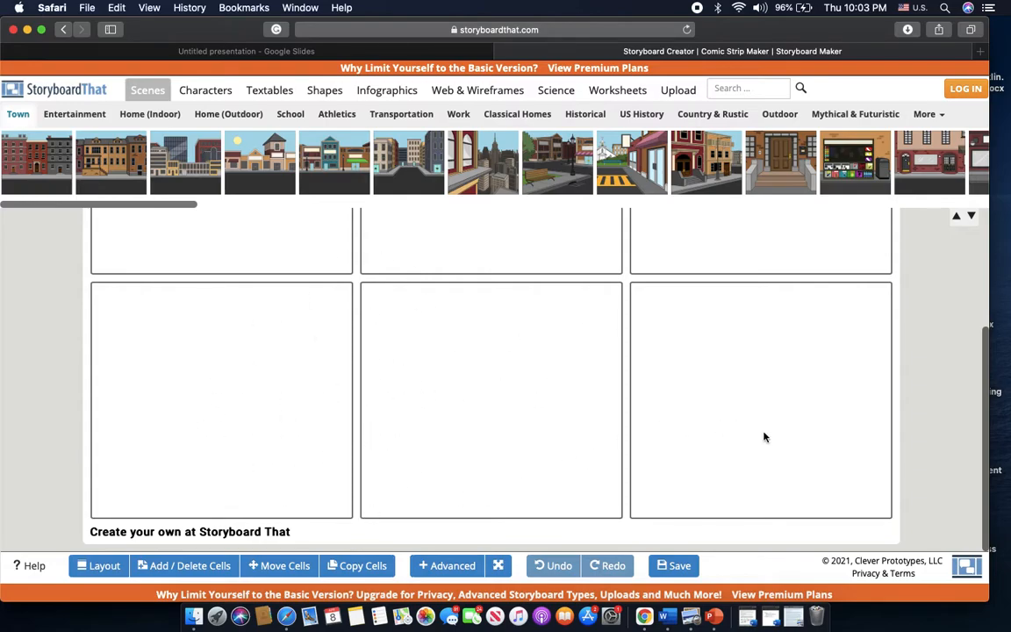
scroll(517, 420, "up", 3)
scroll(518, 420, "down", 3)
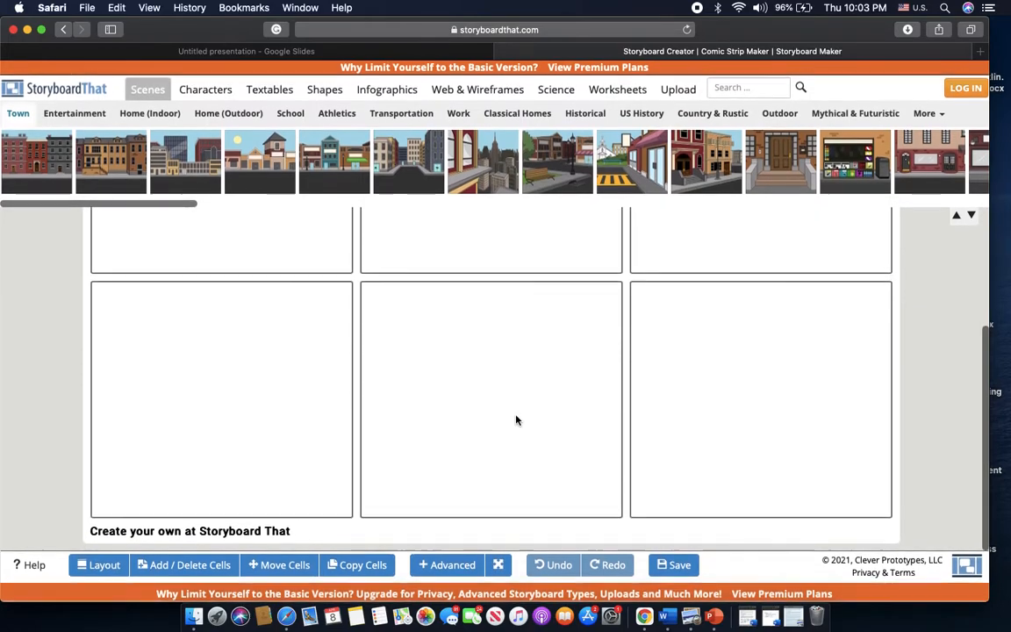
scroll(517, 420, "up", 3)
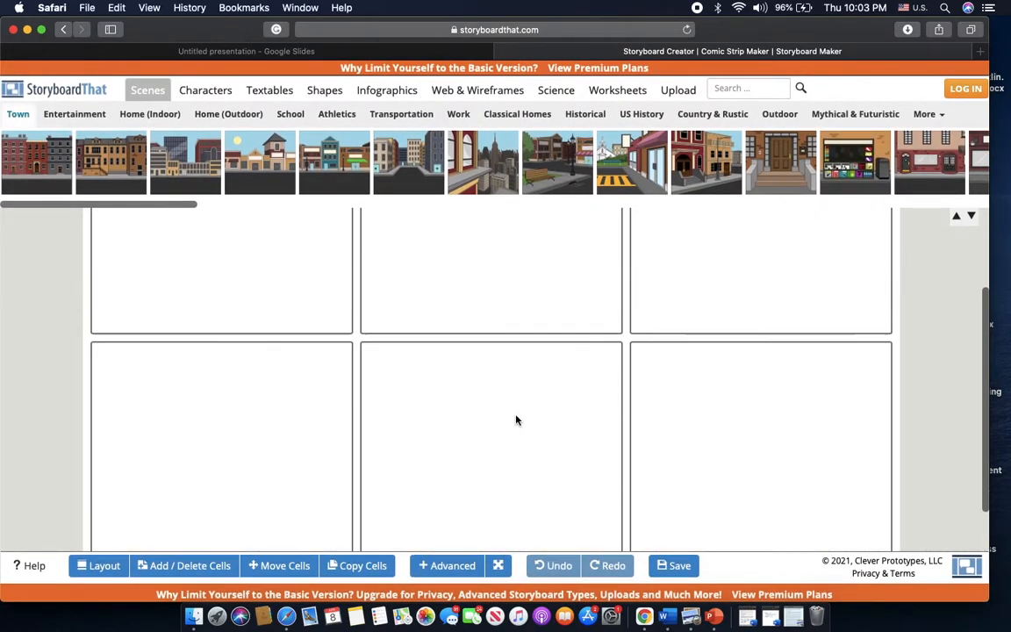
scroll(517, 420, "down", 3)
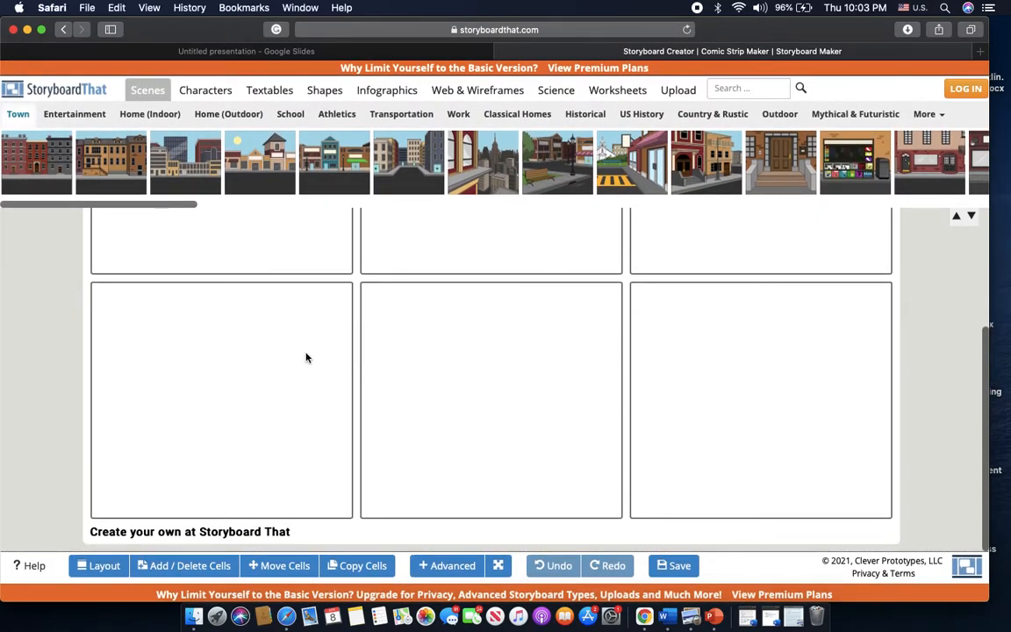
scroll(307, 357, "up", 3)
scroll(306, 357, "down", 3)
scroll(306, 357, "up", 4)
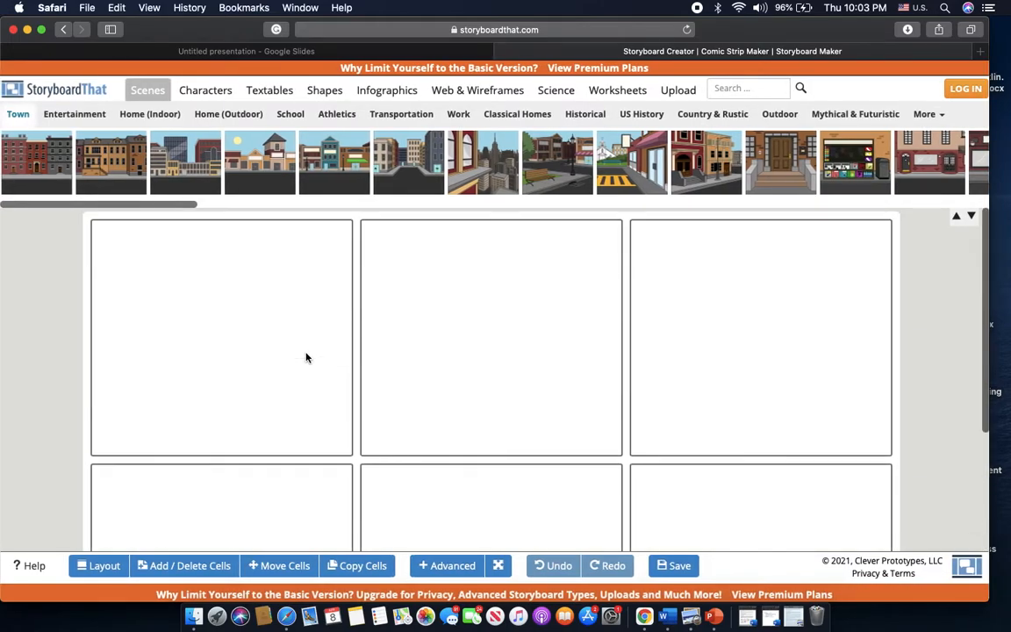
scroll(306, 357, "down", 2)
scroll(306, 357, "down", 2)
scroll(307, 358, "up", 4)
Step: Browse the Home (Indoor) scenes for a suitable background
left_click(140, 112)
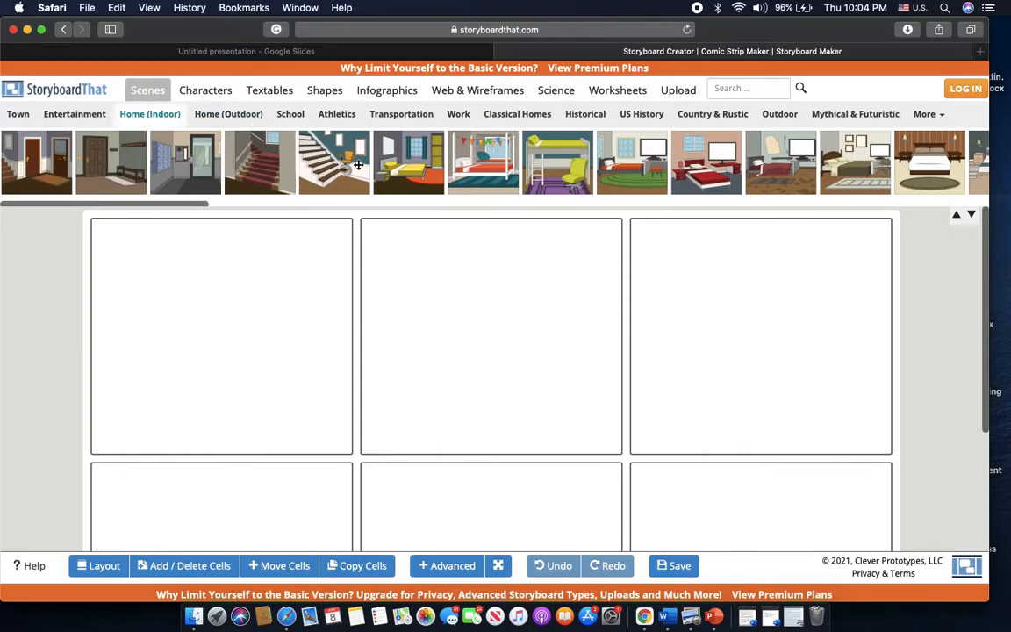
scroll(352, 165, "right", 10)
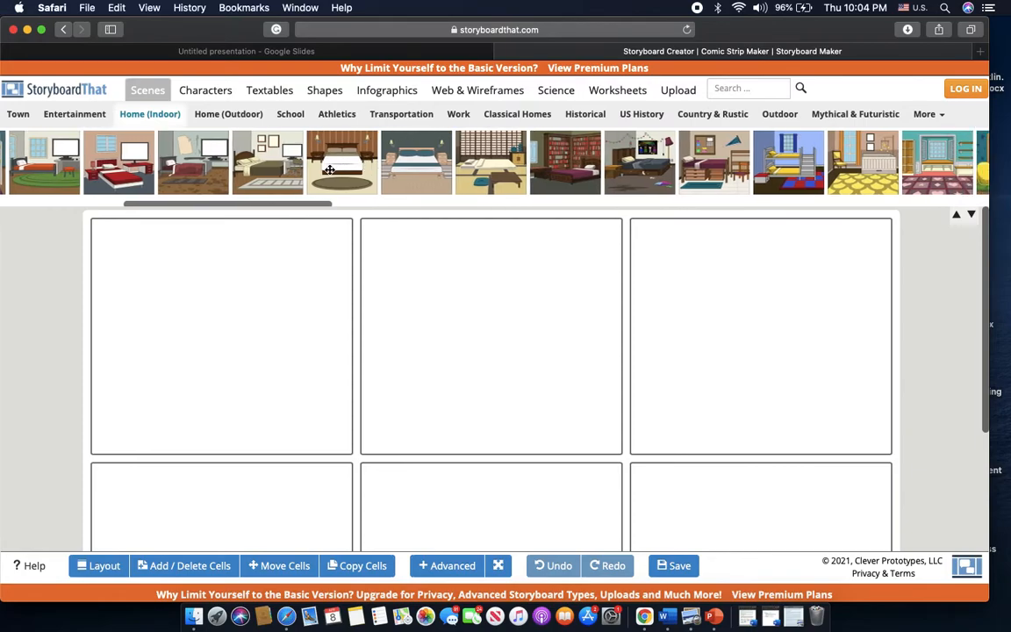
scroll(531, 176, "right", 5)
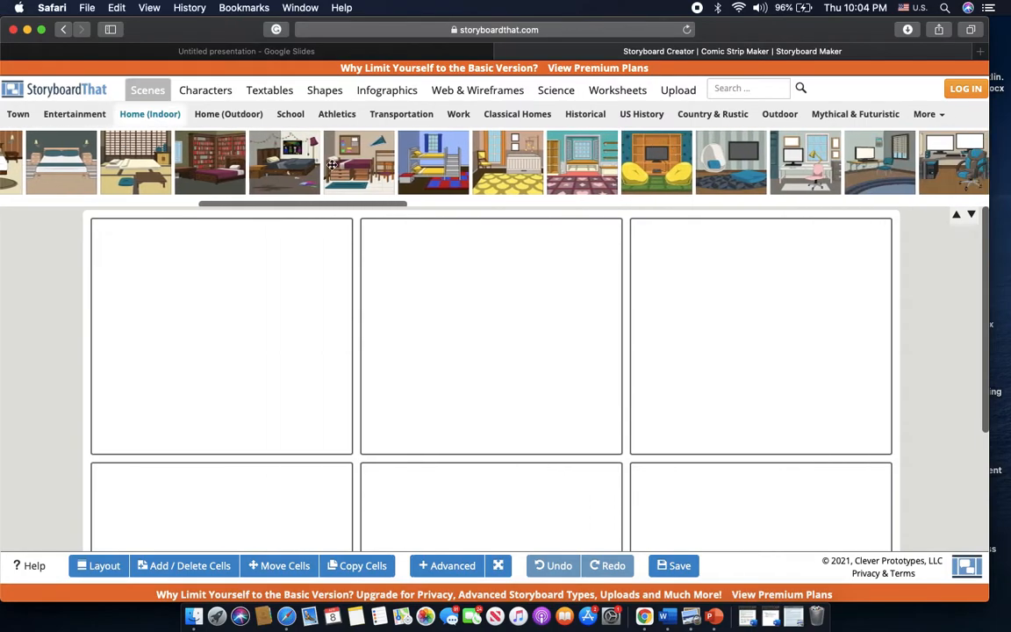
Step: Place the School classroom scene with teal desk dividers and red chairs in the first cell of the upper row
left_click(292, 118)
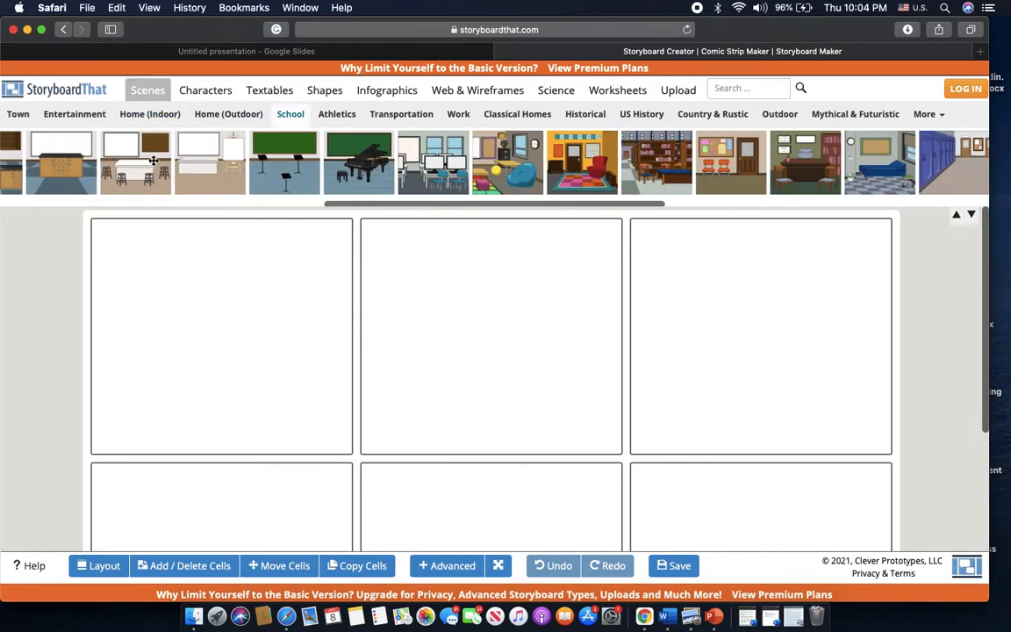
scroll(155, 161, "left", 5)
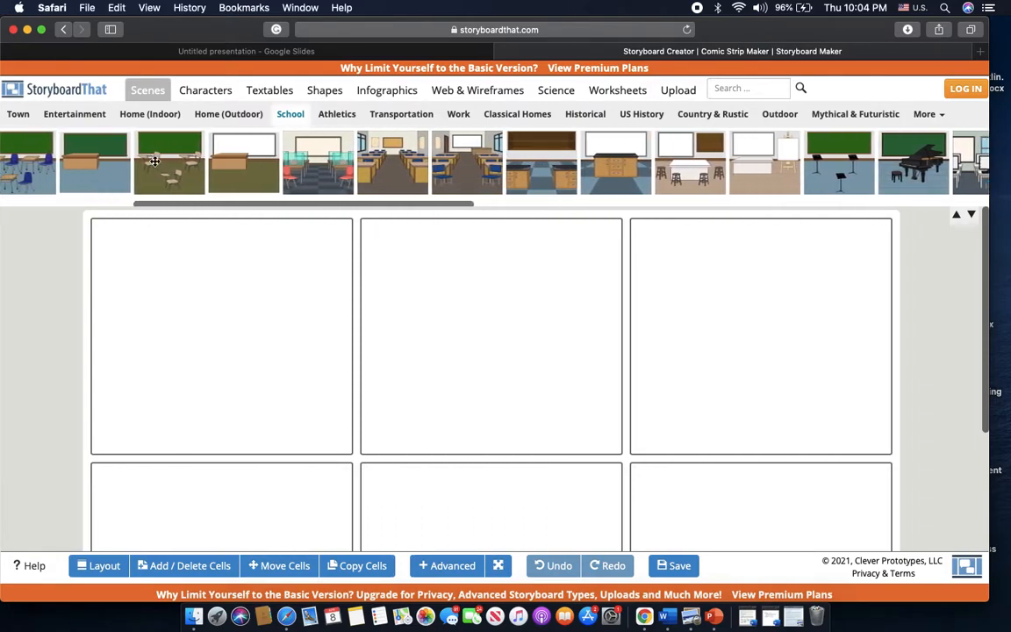
scroll(154, 161, "left", 5)
scroll(287, 153, "right", 4)
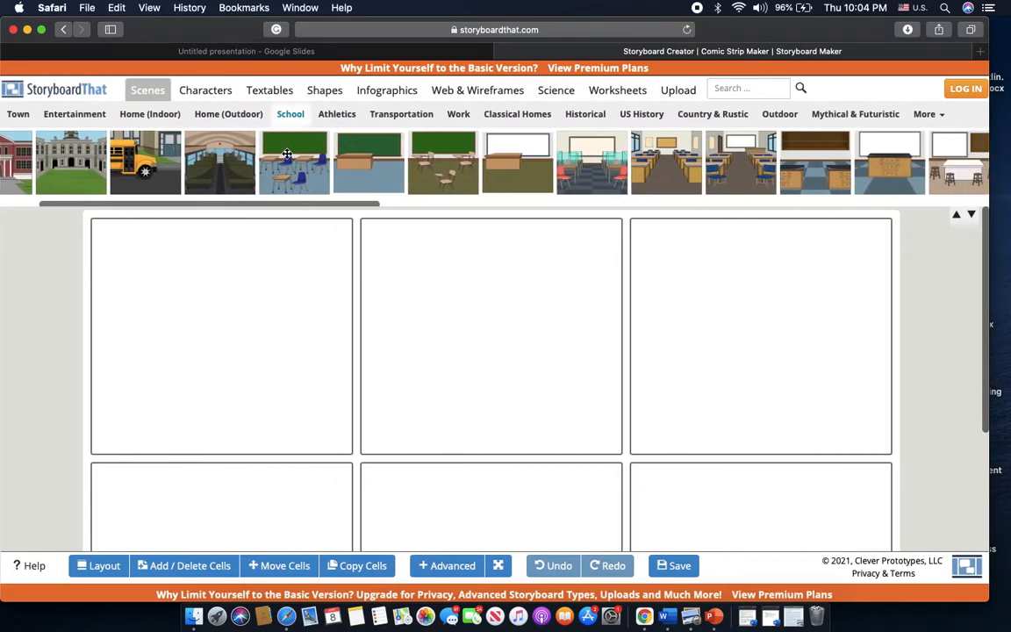
scroll(303, 180, "right", 3)
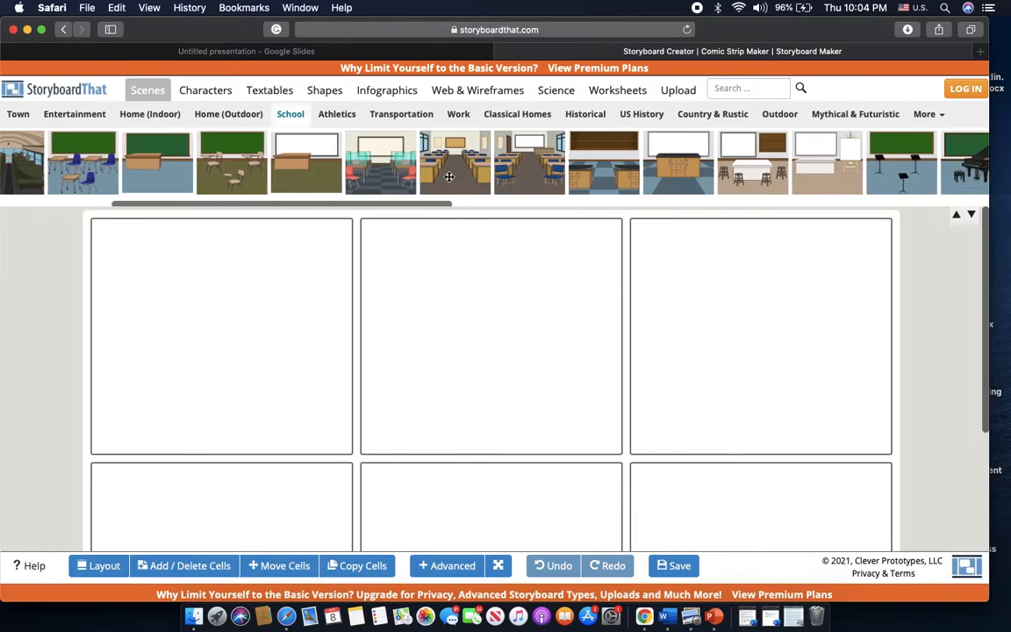
scroll(443, 177, "right", 3)
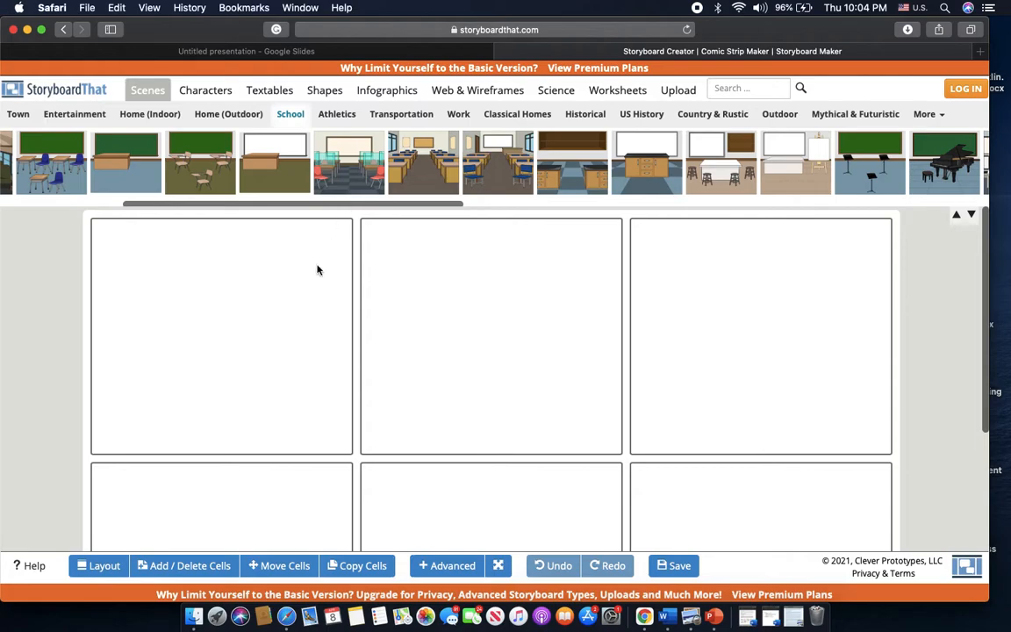
left_click_drag(350, 167, 204, 332)
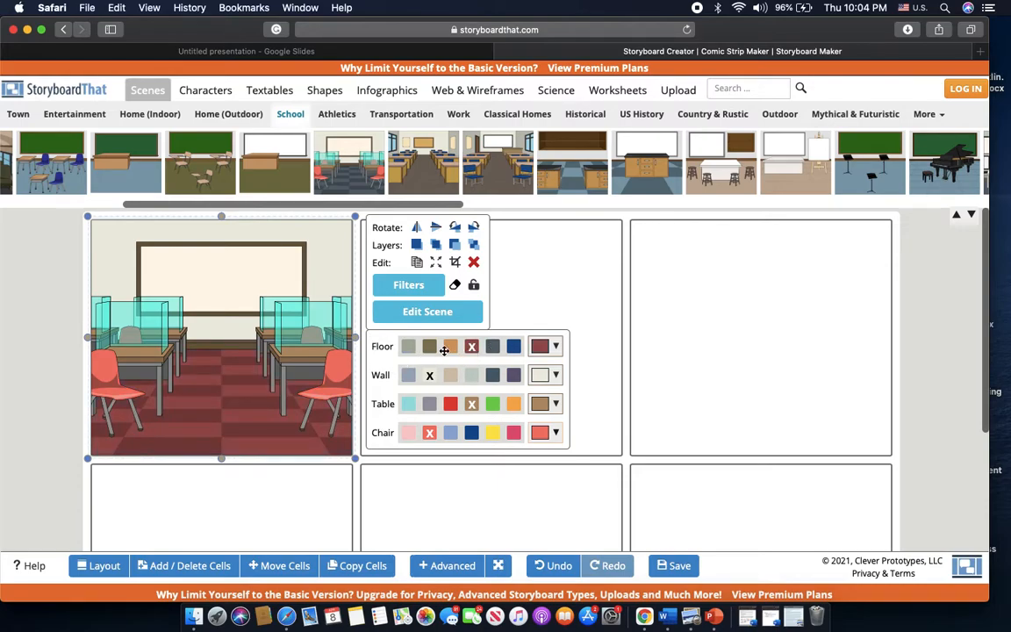
Step: Recolor the first cell's classroom with a dark red floor and a dark slate wall
left_click(430, 346)
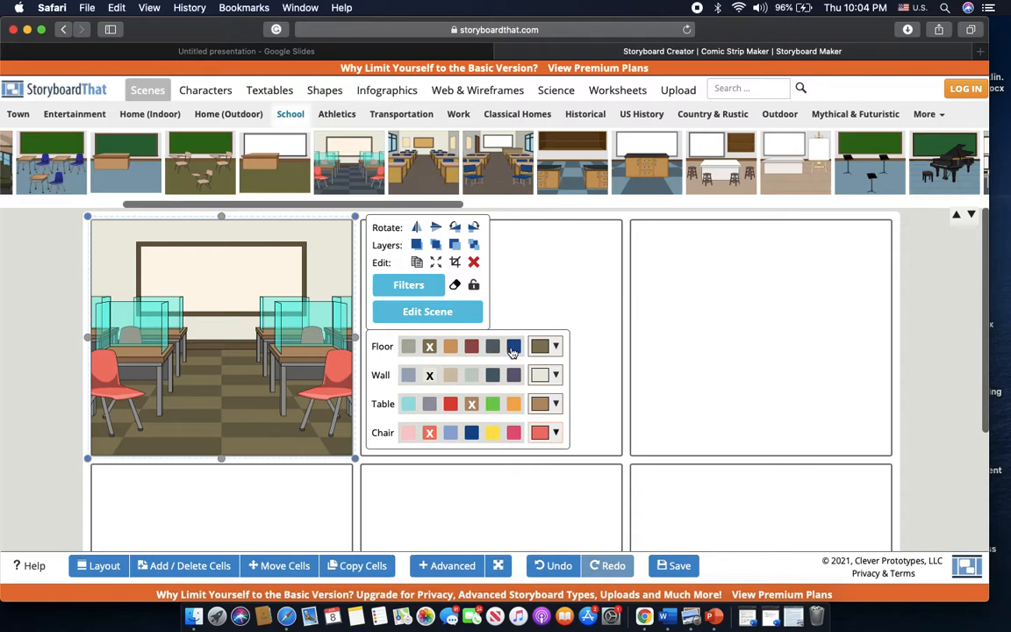
left_click(514, 346)
left_click(472, 347)
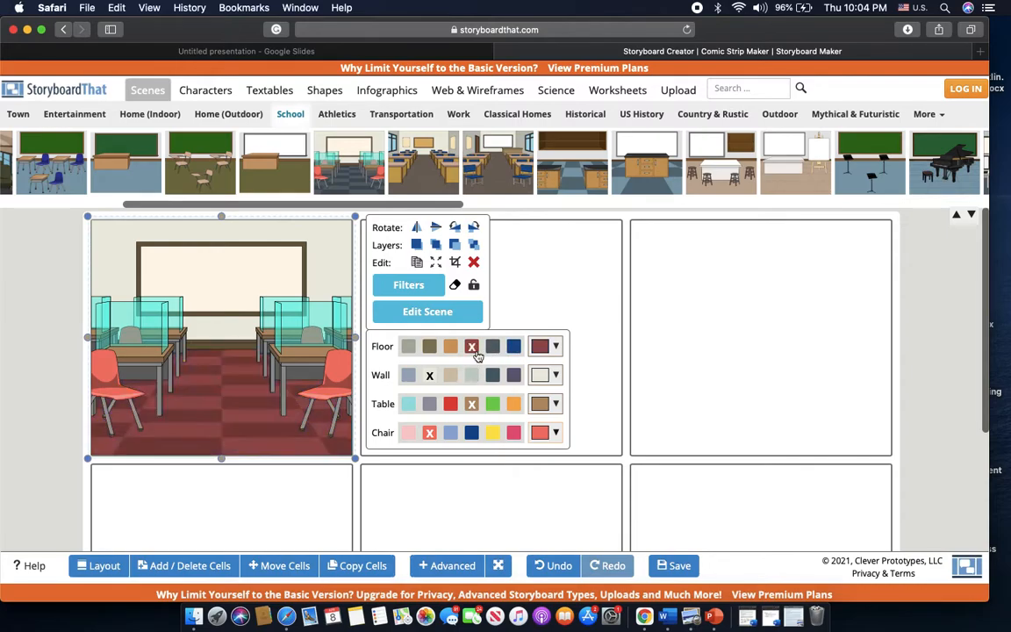
left_click(493, 376)
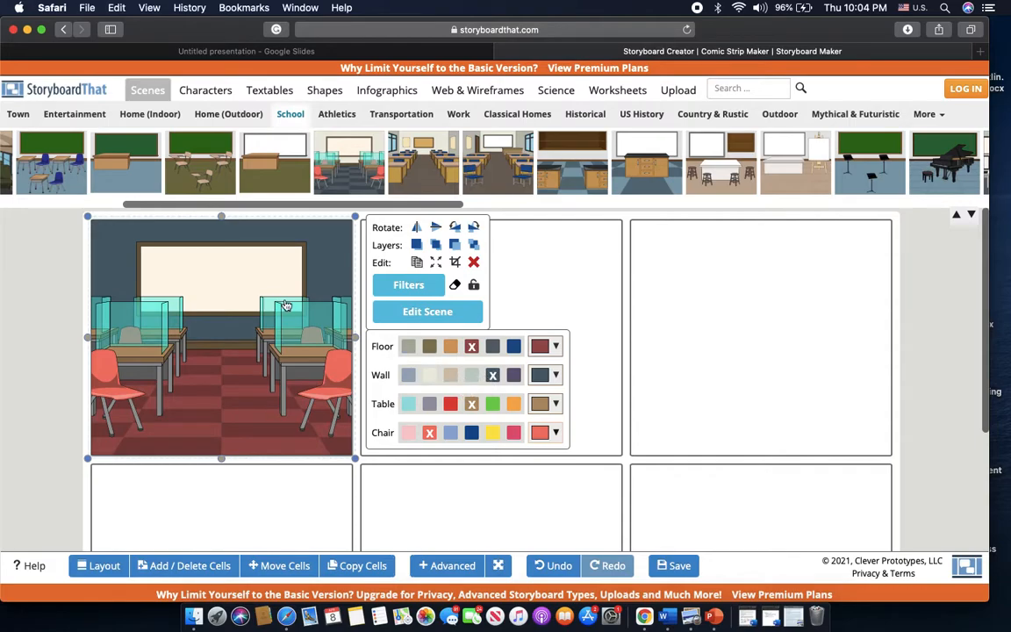
Step: Try the red and orange preset colors on the first classroom's tables, then return them to brown
left_click(451, 404)
left_click(471, 404)
left_click(514, 404)
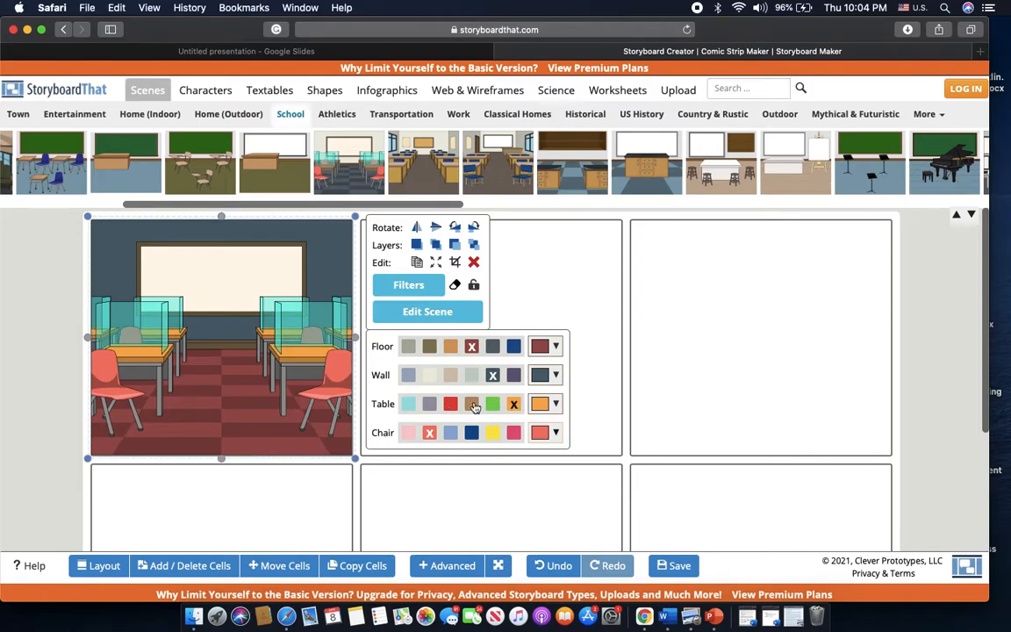
left_click(472, 405)
Step: Give the first classroom's tables a custom light tan color and make its chairs pink
left_click(556, 404)
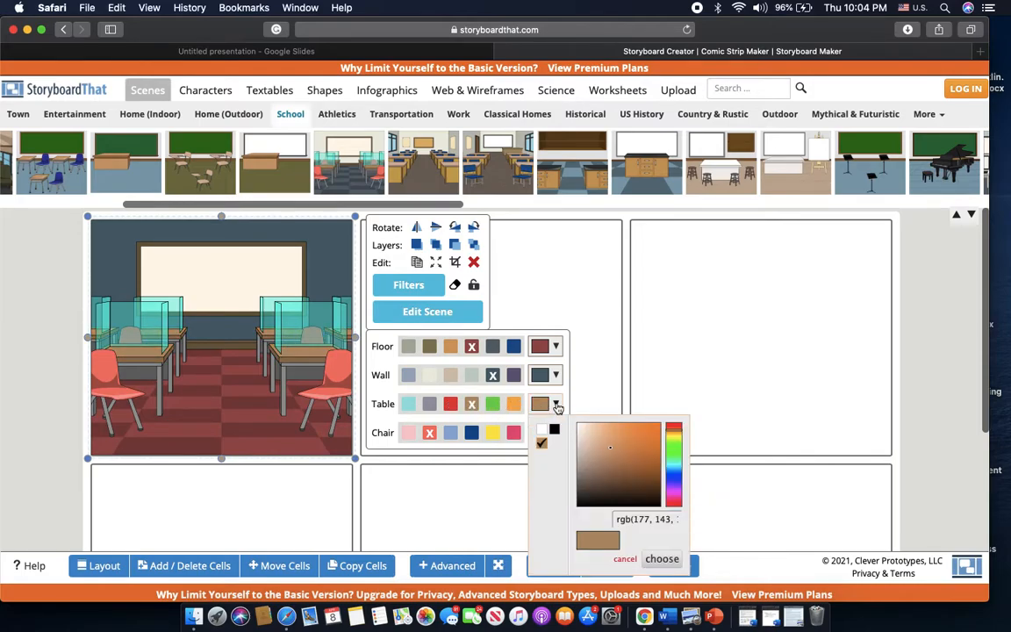
left_click(617, 461)
left_click(614, 466)
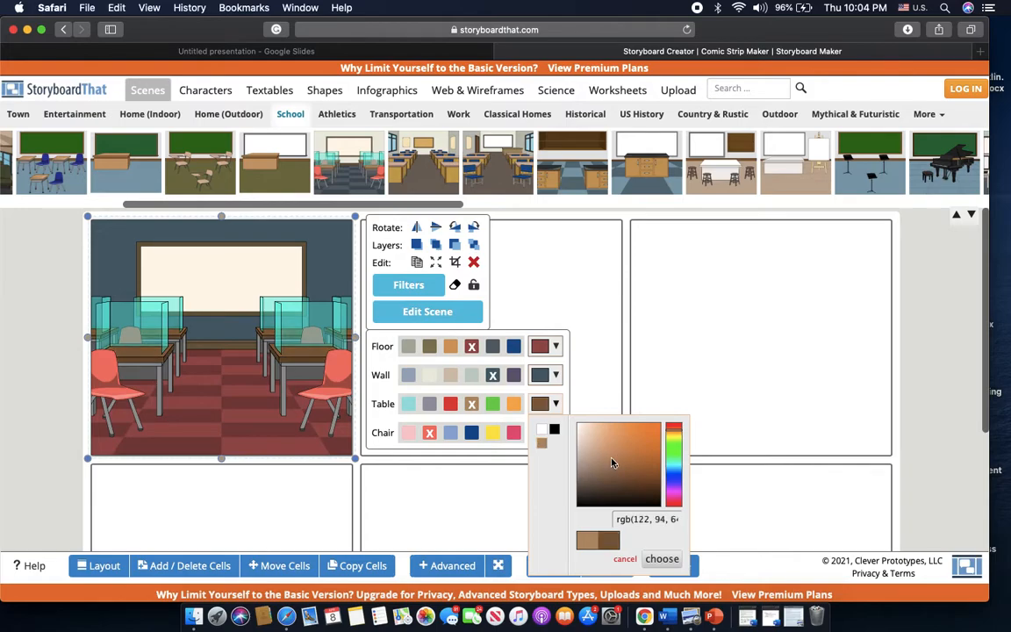
left_click(624, 478)
left_click(593, 432)
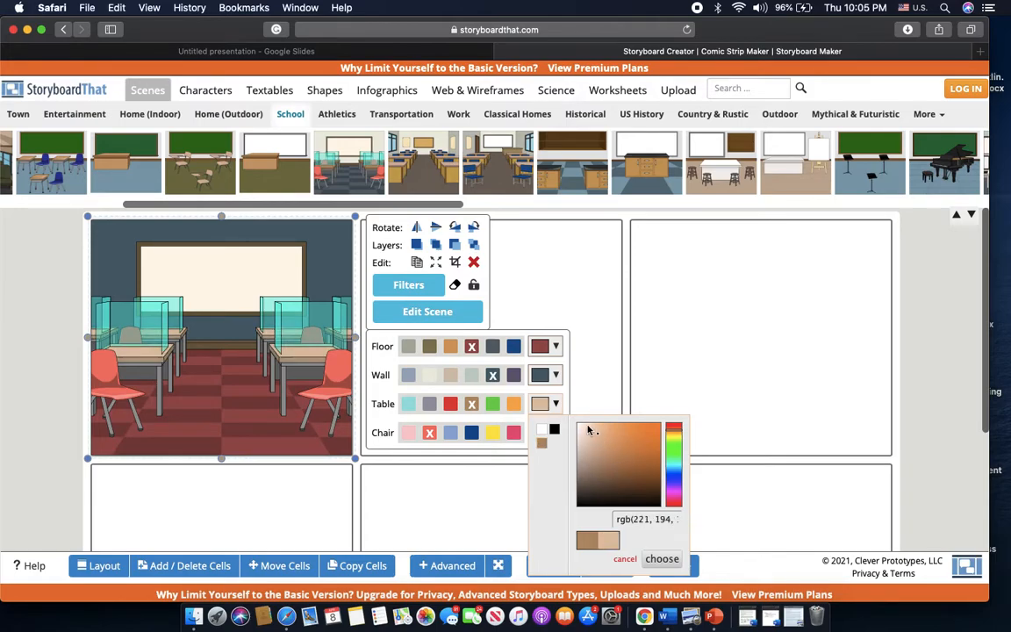
left_click(555, 404)
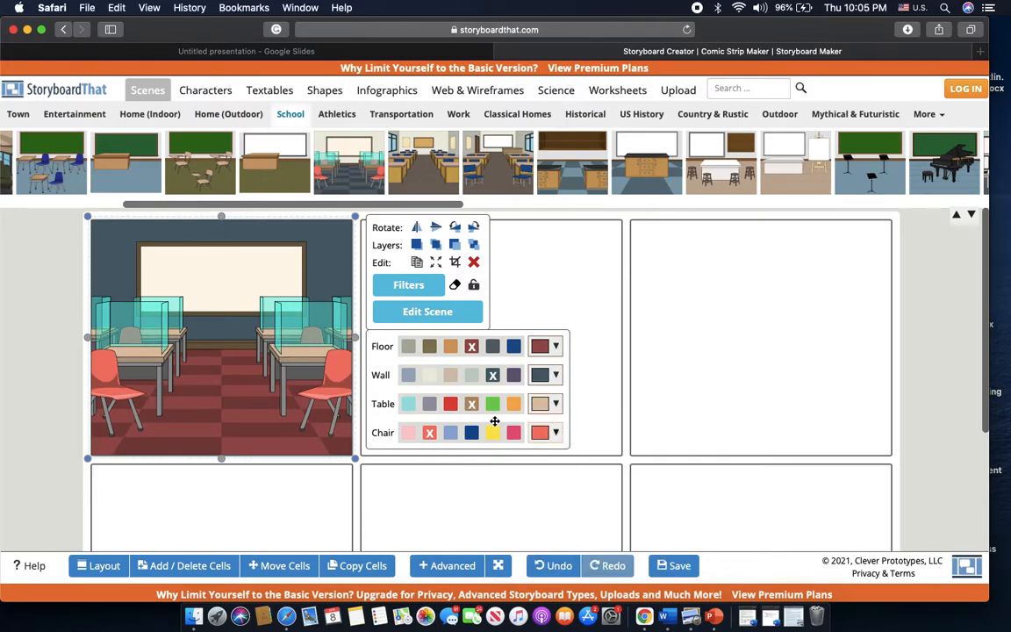
left_click(510, 434)
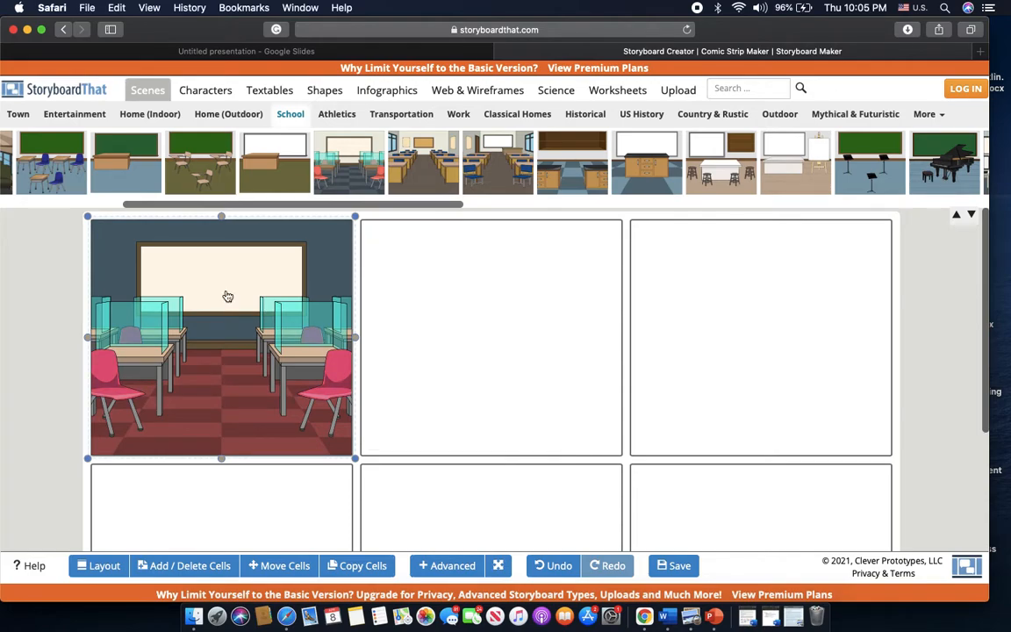
Step: Place the same divided-desk classroom scene in the second and third cells of the upper row
left_click_drag(340, 172, 413, 309)
left_click_drag(356, 169, 724, 290)
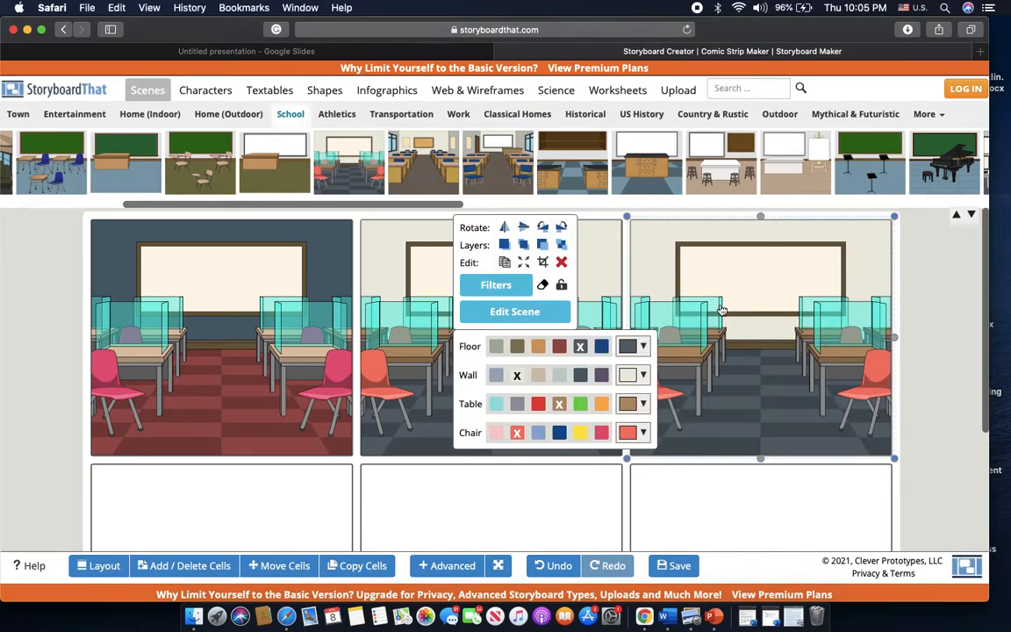
left_click(490, 528)
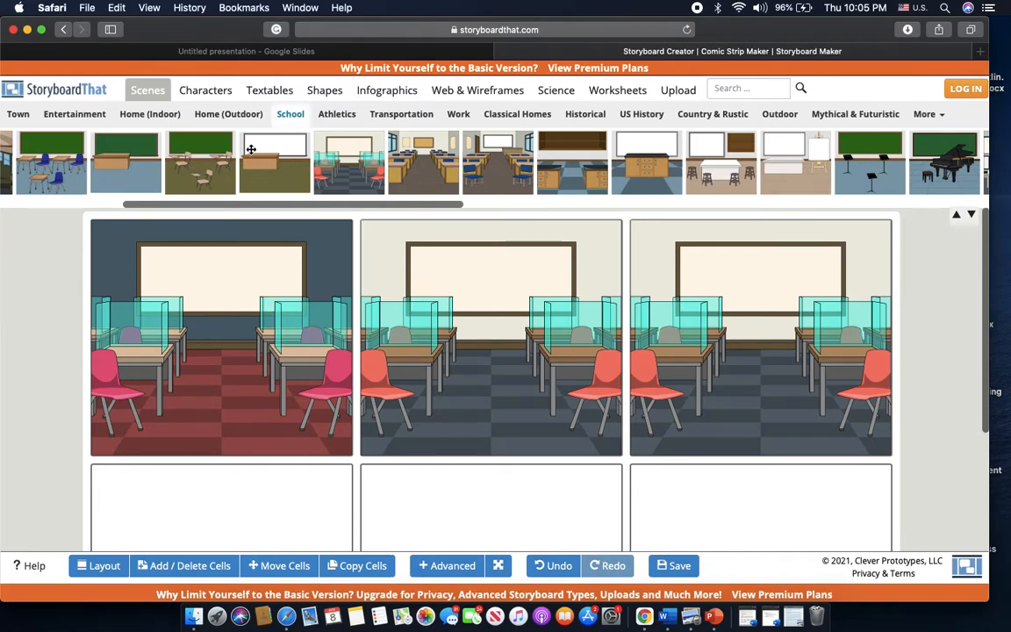
Step: Look through the available character categories, from Adults, Teens and Kids to Mythology, Silhouettes, Stickies and Animals
left_click(197, 93)
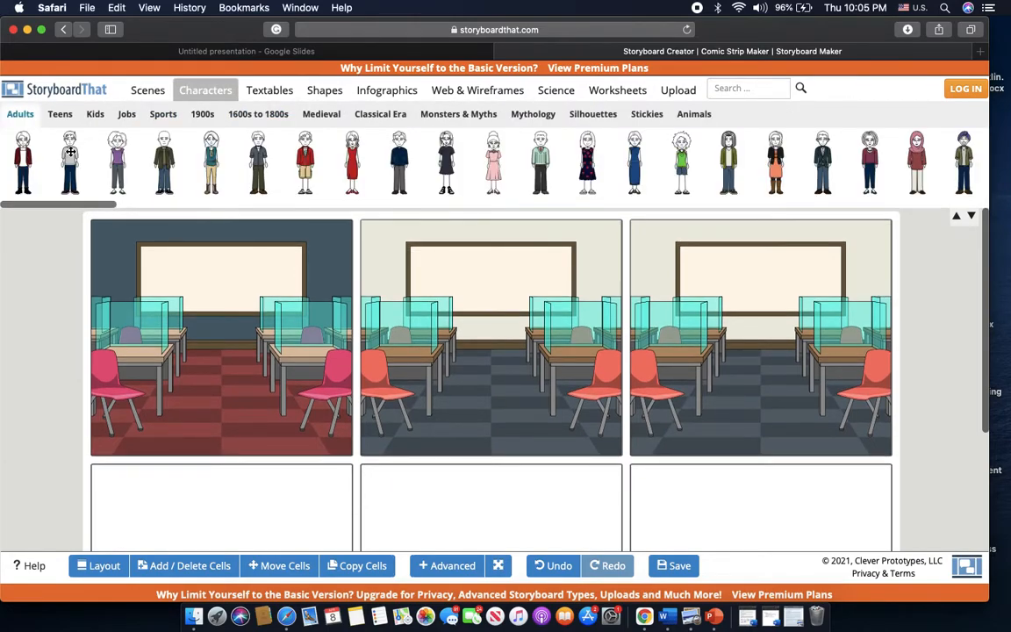
left_click_drag(66, 202, 133, 209)
mouse_move(70, 208)
left_mouse_down()
mouse_move(252, 223)
mouse_move(749, 169)
mouse_move(63, 207)
left_mouse_up()
left_click(62, 116)
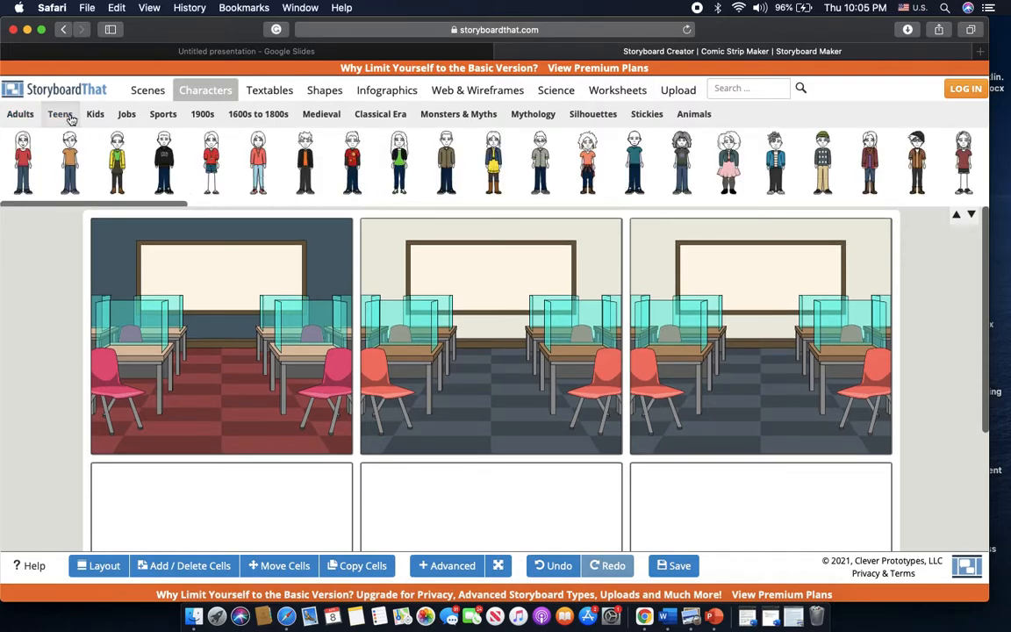
left_click(95, 115)
left_click(128, 114)
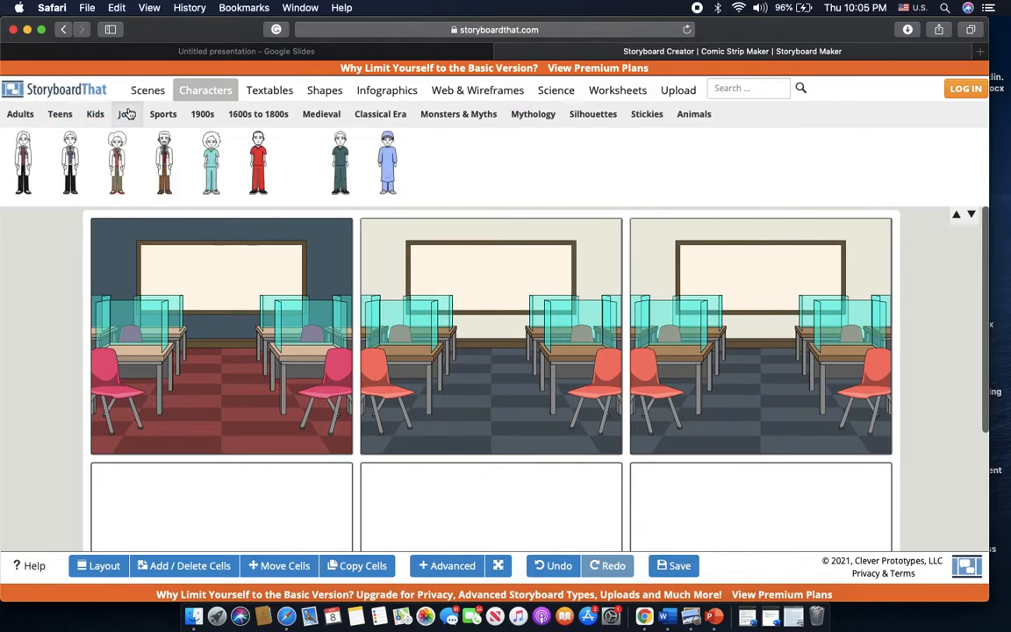
left_click(159, 117)
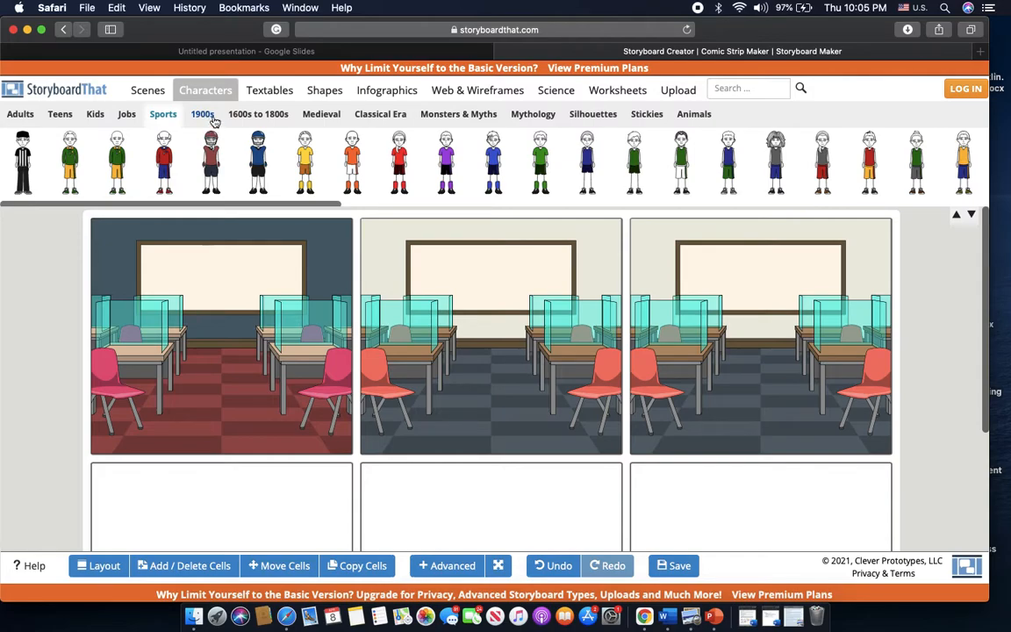
left_click(203, 115)
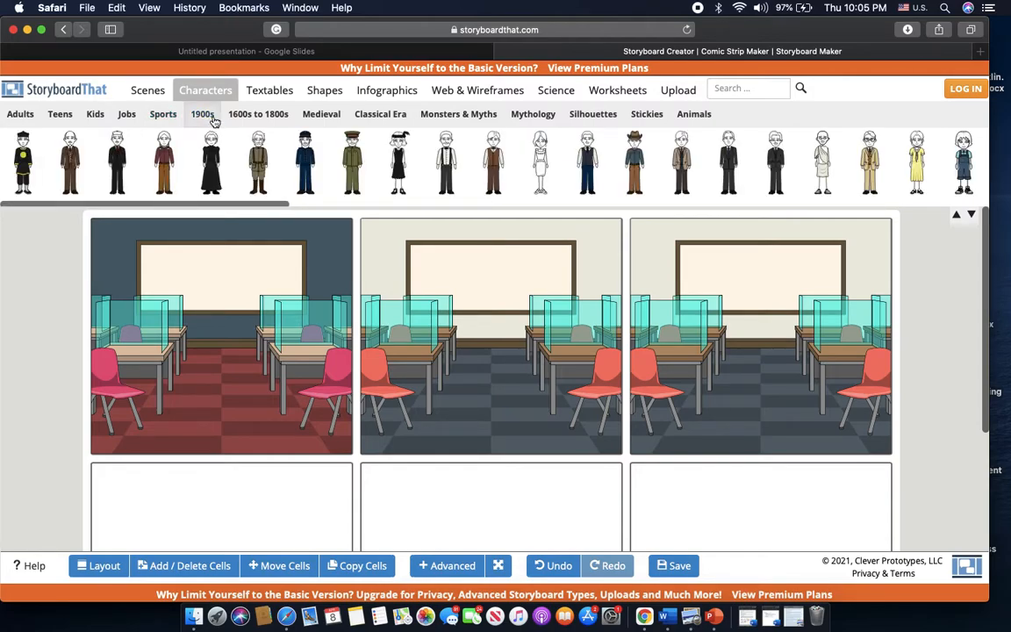
left_click(269, 118)
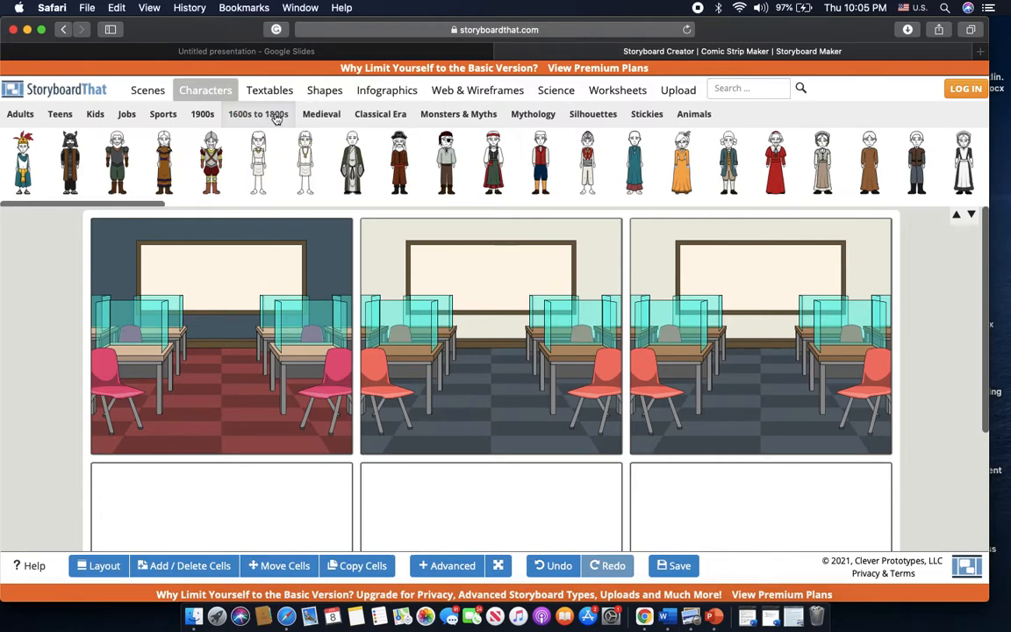
left_click(309, 114)
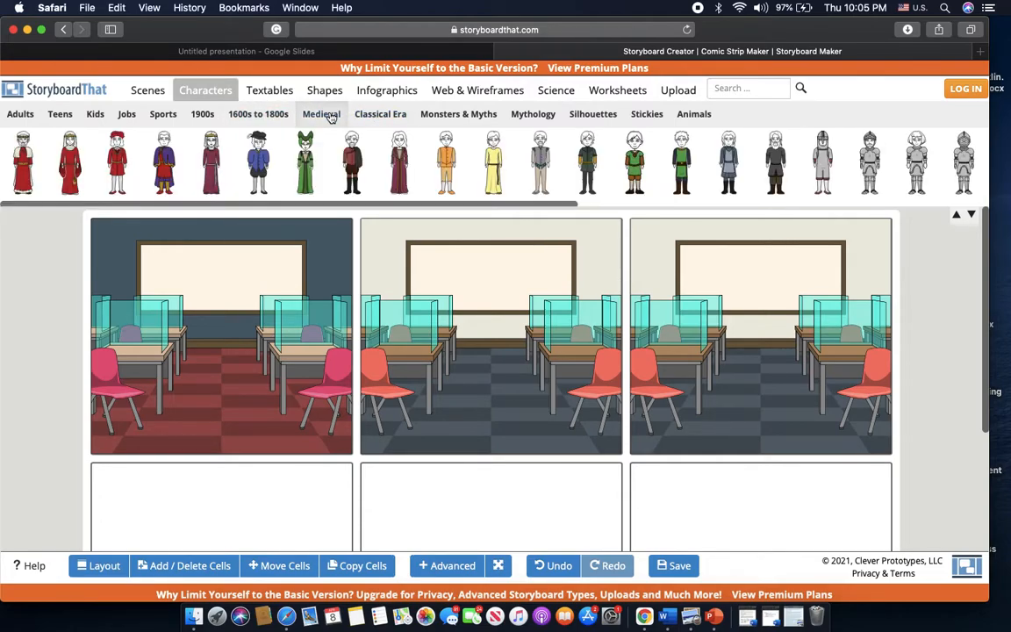
left_click(387, 114)
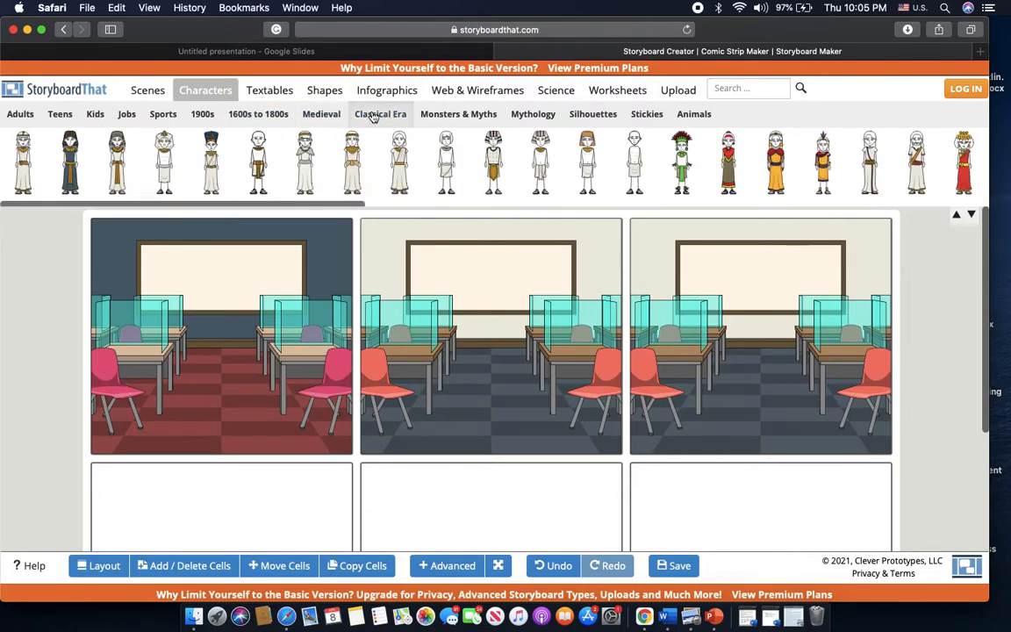
left_click(451, 116)
left_click(533, 114)
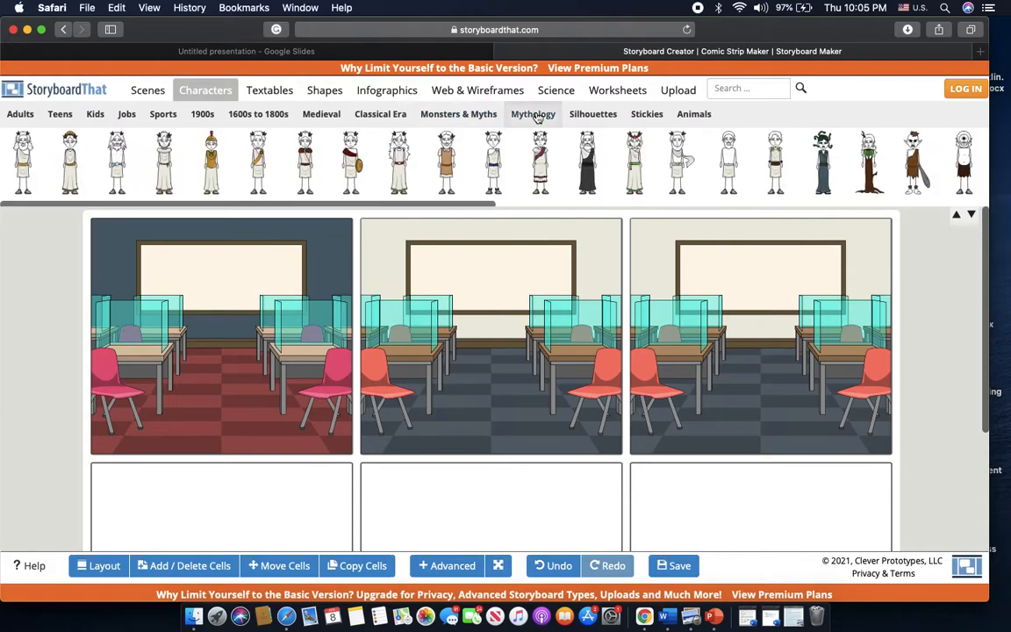
left_click(595, 117)
left_click(646, 120)
left_click(693, 117)
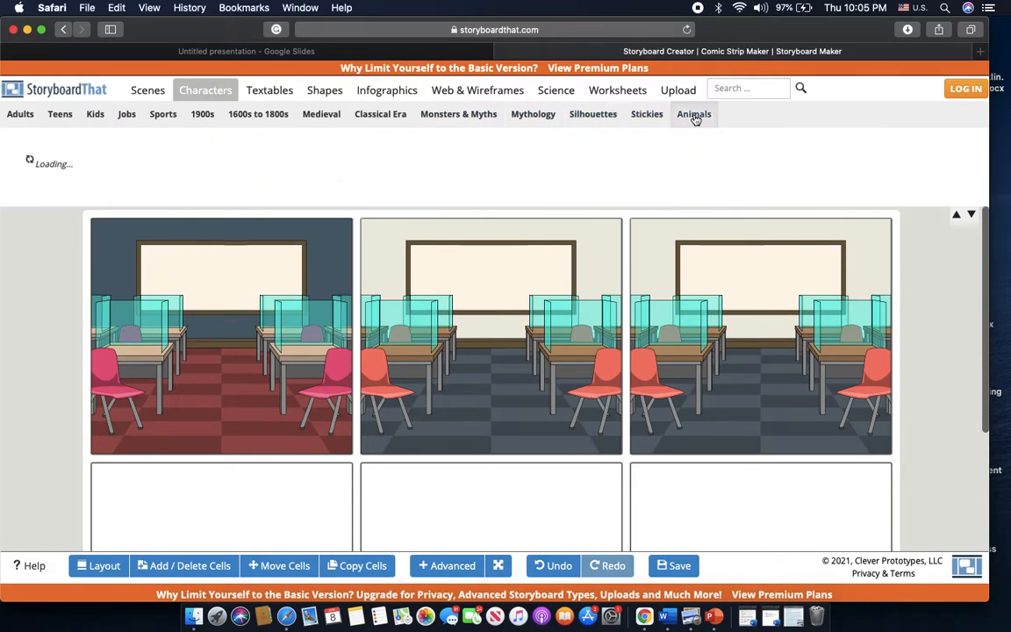
left_click(647, 115)
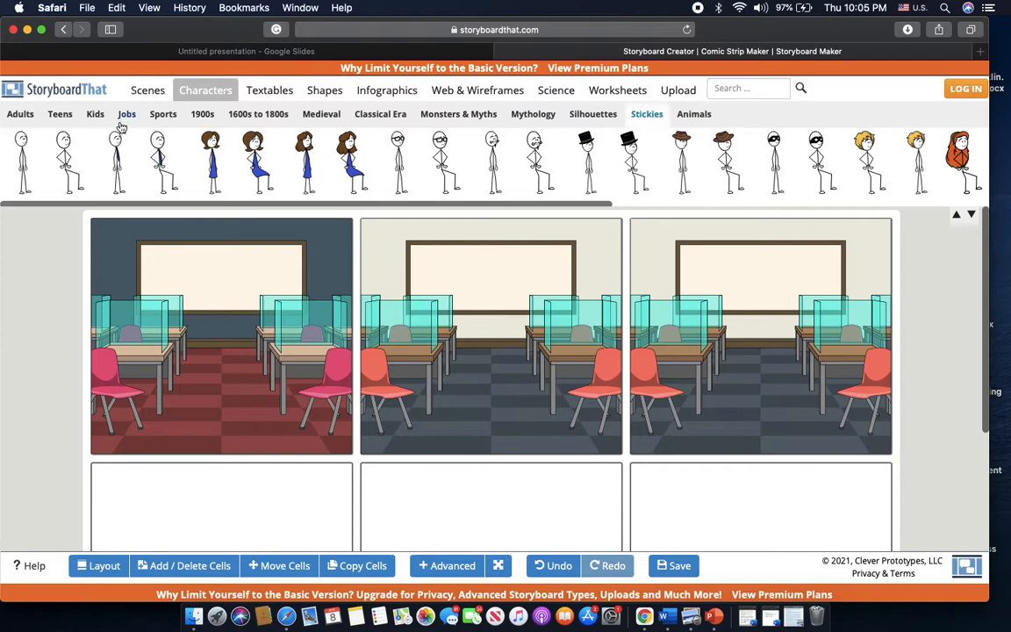
left_click(95, 114)
left_click(60, 116)
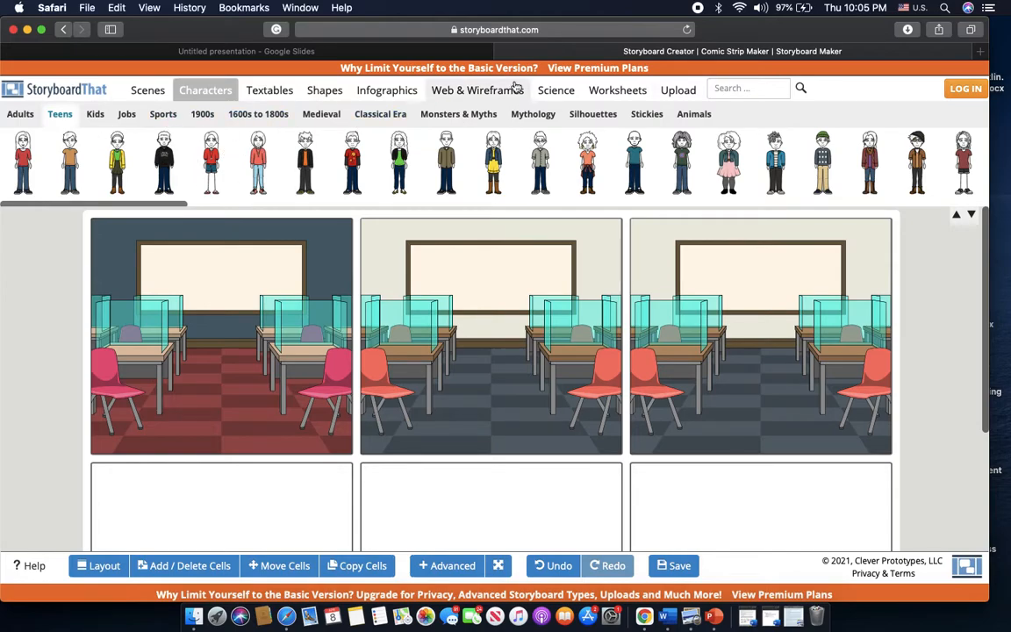
Step: Place the first bearded Mythology character in the middle of the first cell, enlarge it and try flipping it horizontally
left_click(533, 114)
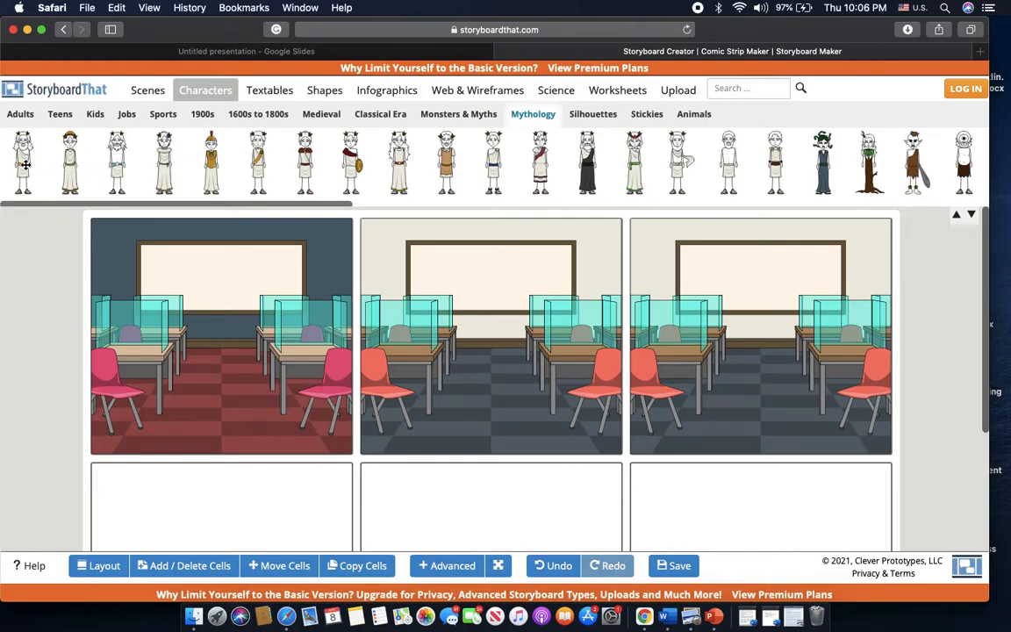
left_click_drag(26, 164, 214, 353)
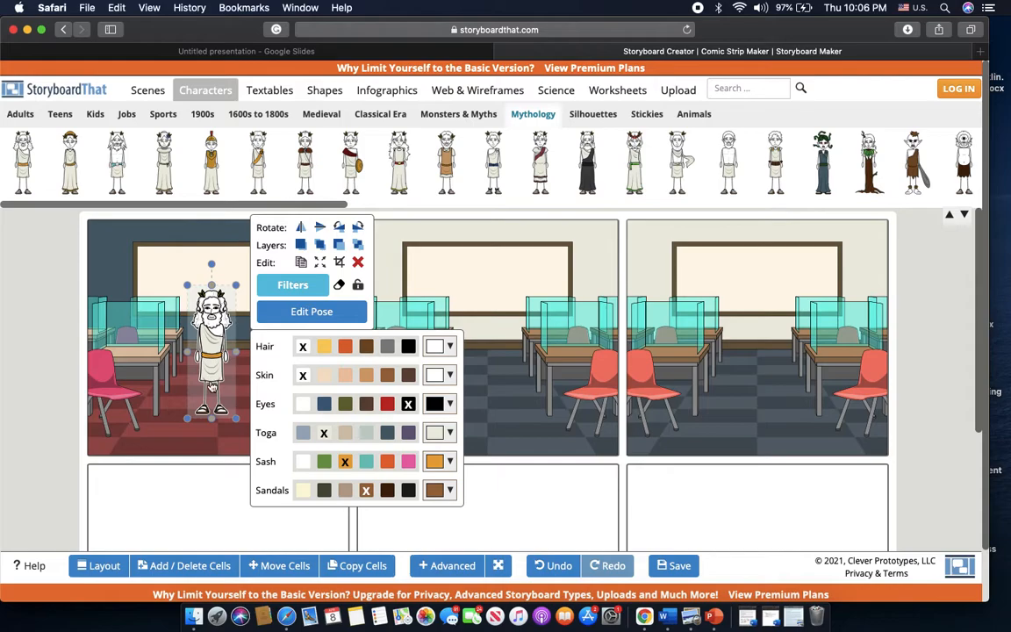
left_click_drag(188, 418, 175, 447)
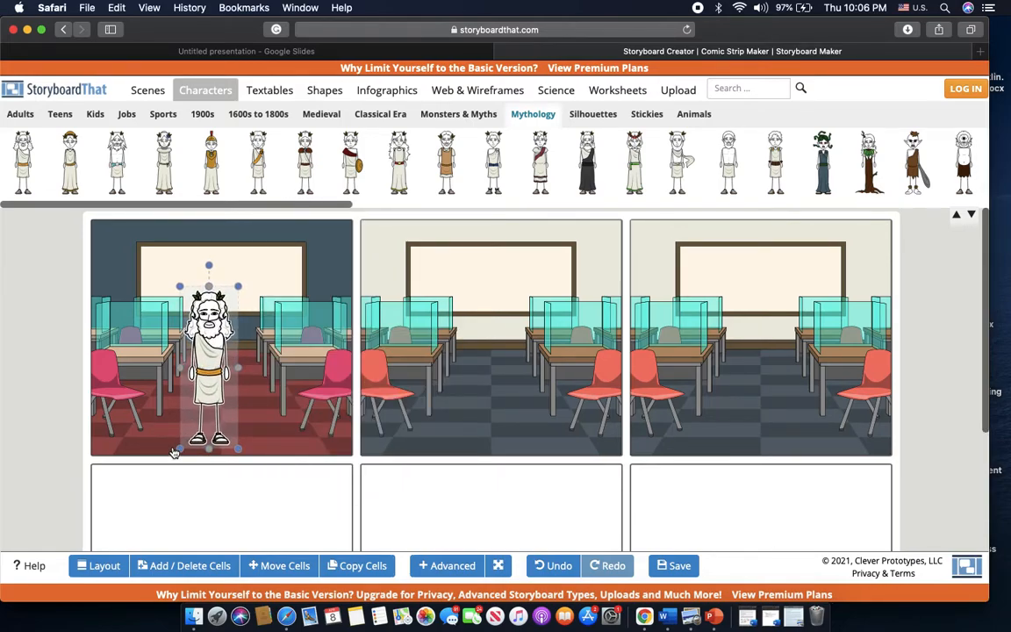
mouse_move(205, 271)
left_mouse_down()
mouse_move(228, 263)
mouse_move(266, 297)
mouse_move(168, 256)
mouse_move(206, 250)
left_mouse_up()
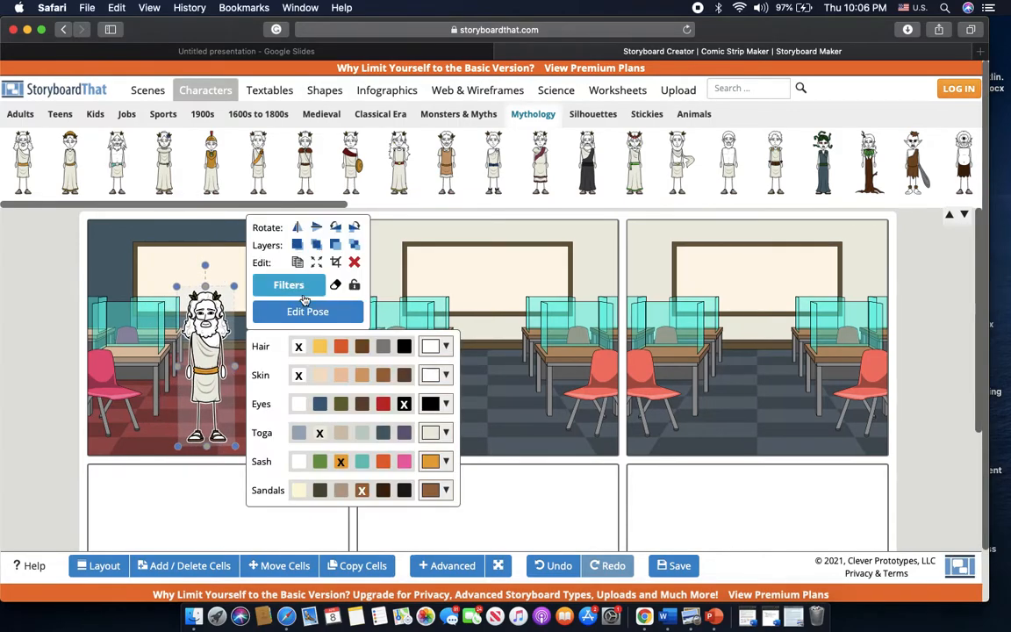
left_click(300, 229)
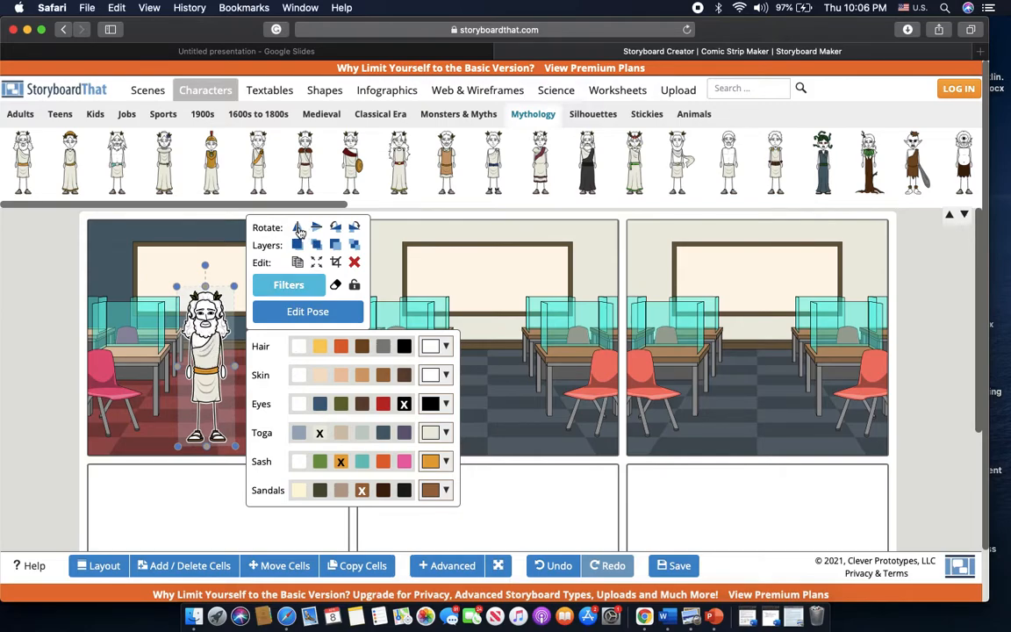
left_click(300, 230)
left_click(300, 230)
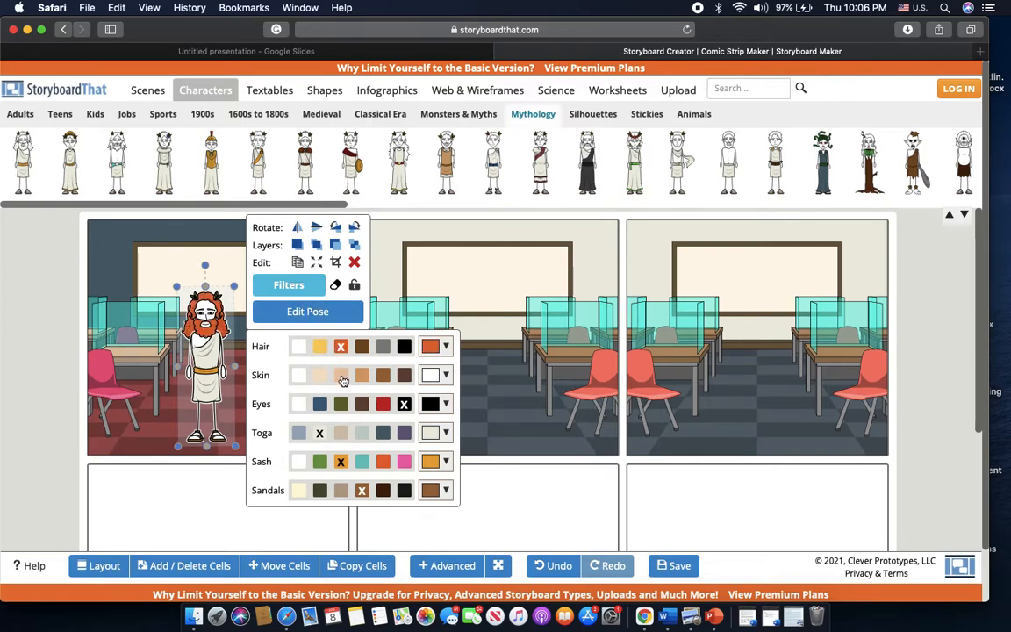
Step: Recolor the bearded character with orange-red hair, light skin, olive eyes, a dark slate toga, a green sash and dark olive sandals
left_click(319, 375)
left_click(341, 405)
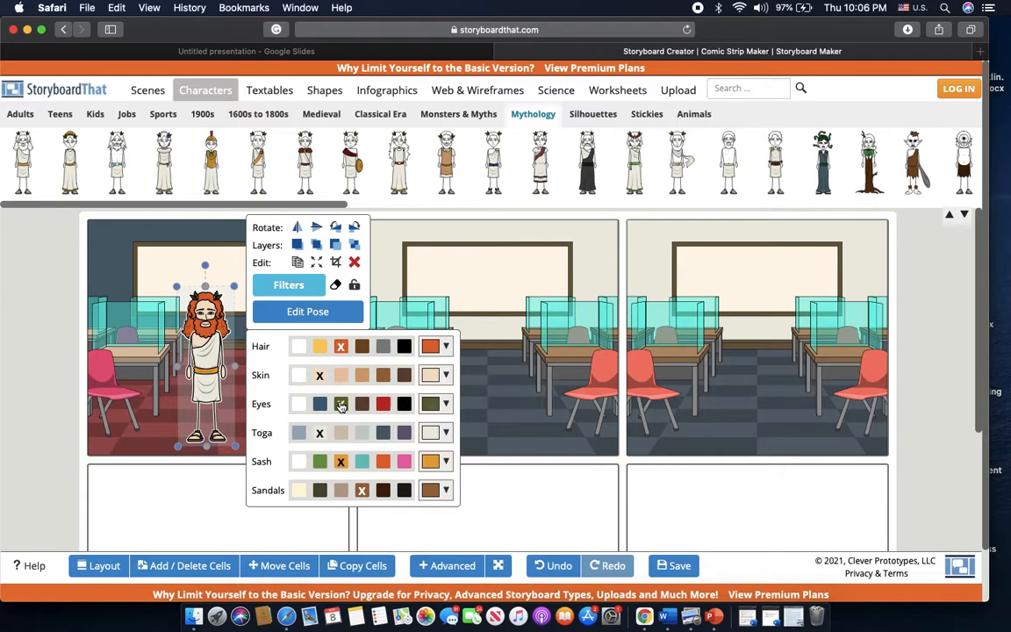
left_click(383, 432)
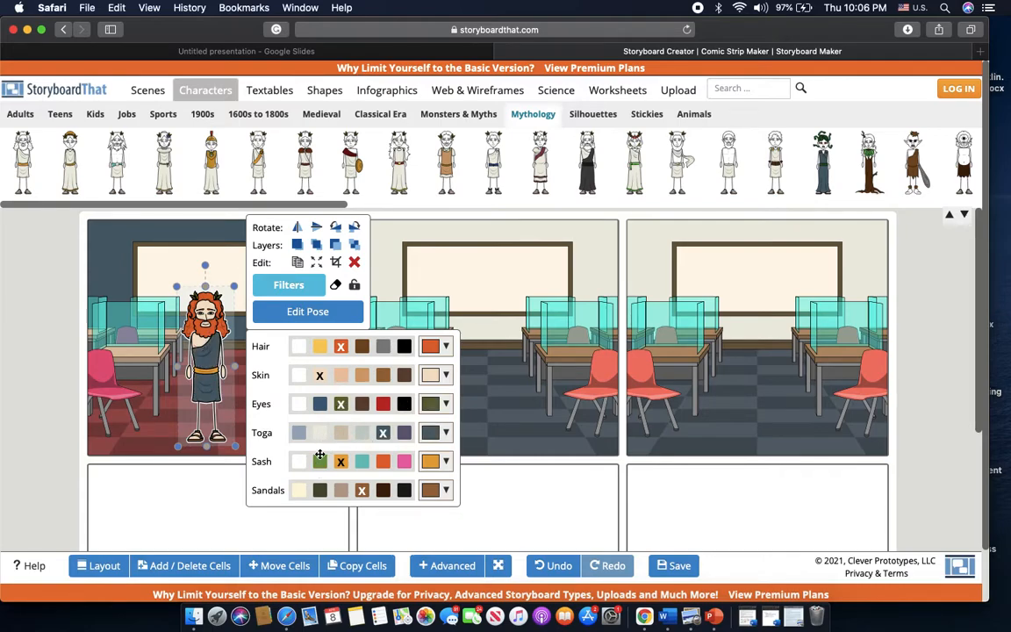
left_click(321, 463)
left_click(319, 490)
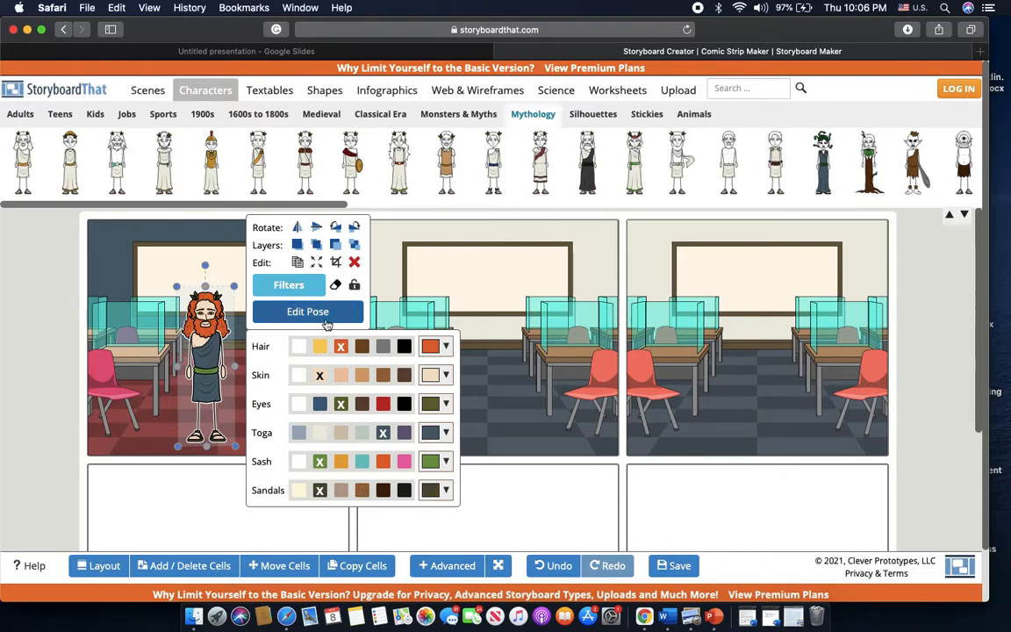
left_click(139, 255)
left_click(184, 313)
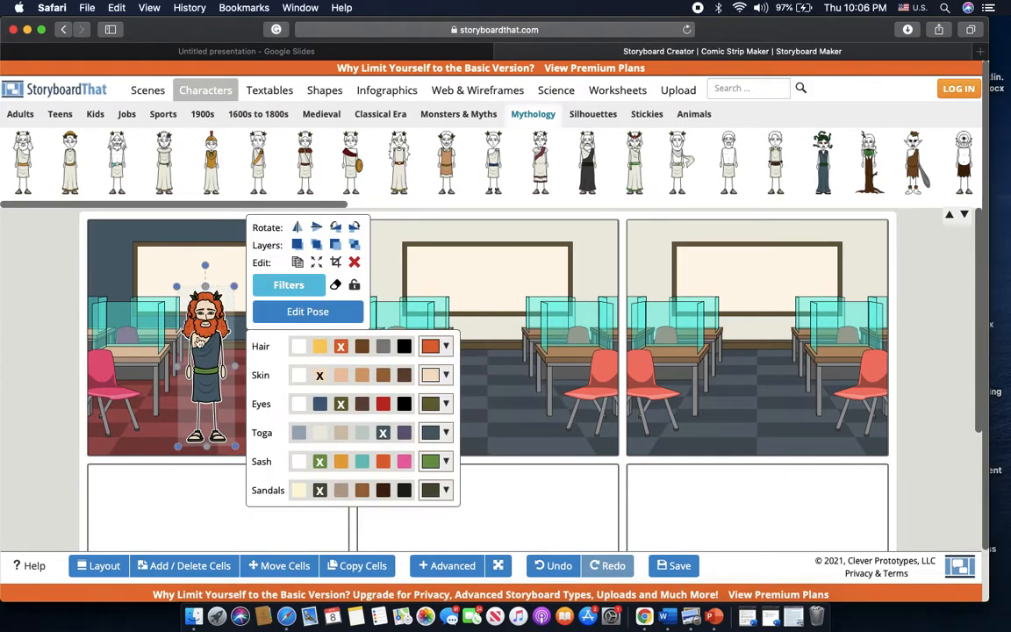
left_click(139, 274)
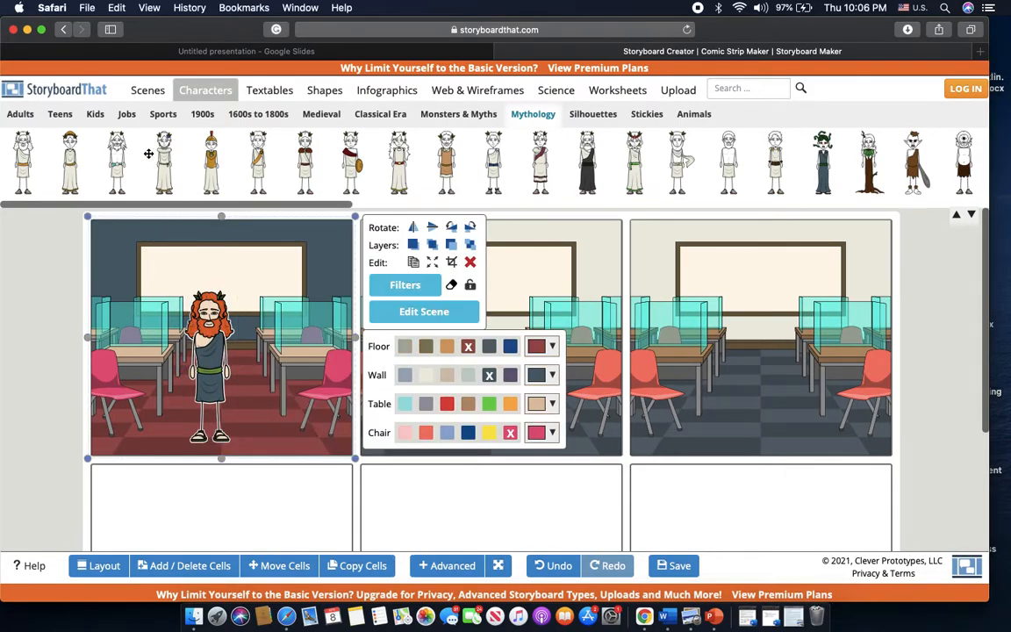
Step: Add a rectangular speech bubble for the bearded character in the first cell, reading "Hi, I speak Latin"
left_click(268, 96)
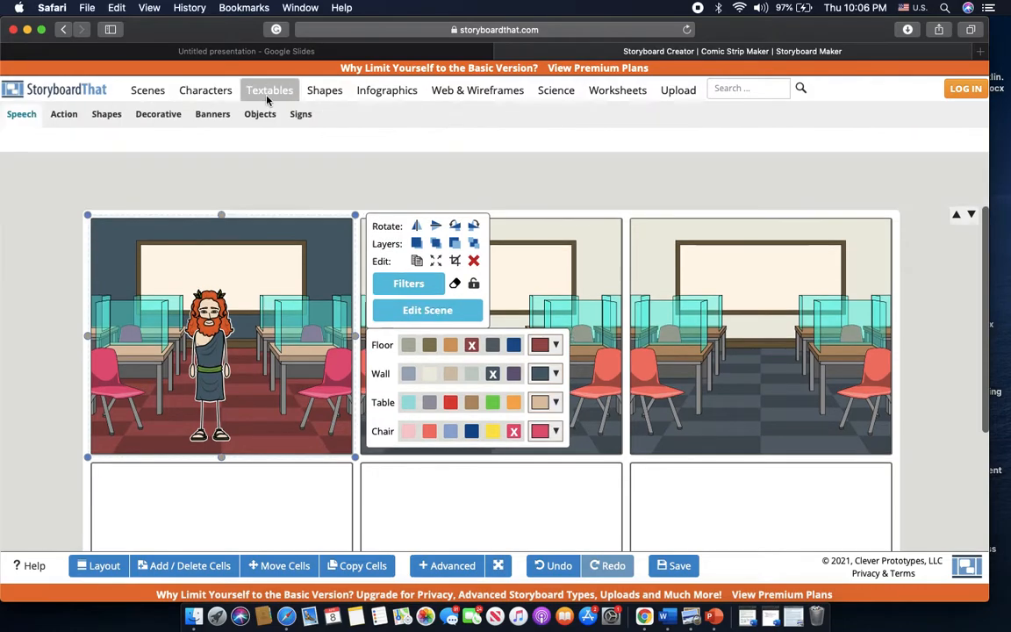
left_click_drag(122, 170, 267, 274)
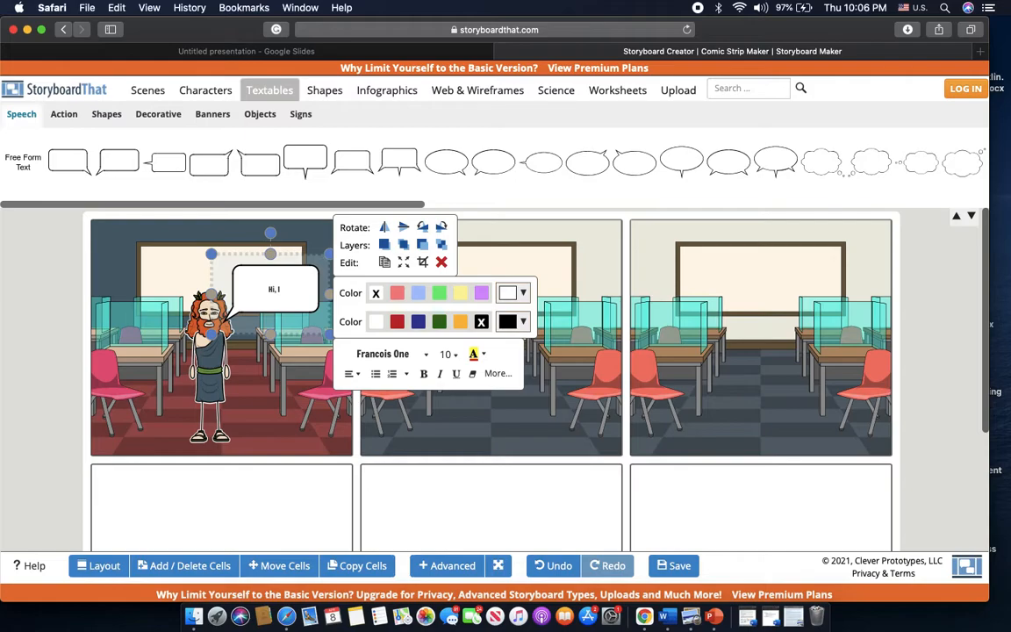
type("gr")
key("BackSpace")
key("BackSpace")
key("BackSpace")
type("LAti")
key("BackSpace")
key("BackSpace")
key("BackSpace")
type("atin")
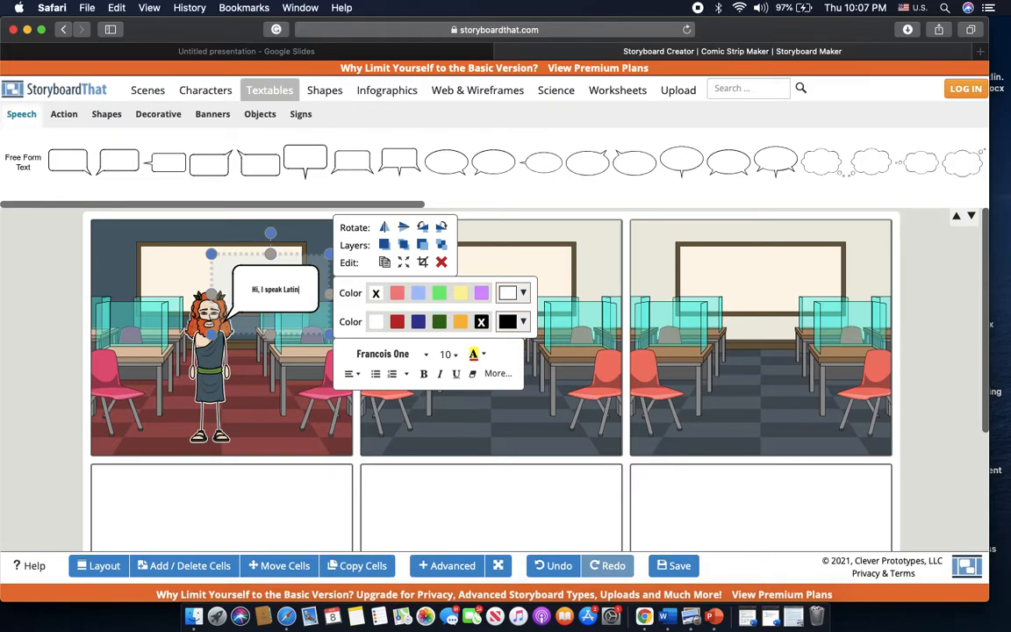
left_click(317, 391)
Step: Move the bearded character to the left side of the first cell and set the speech bubble beside his head
left_click_drag(296, 292, 303, 285)
left_click(232, 360)
left_click_drag(232, 360, 158, 338)
left_click(131, 251)
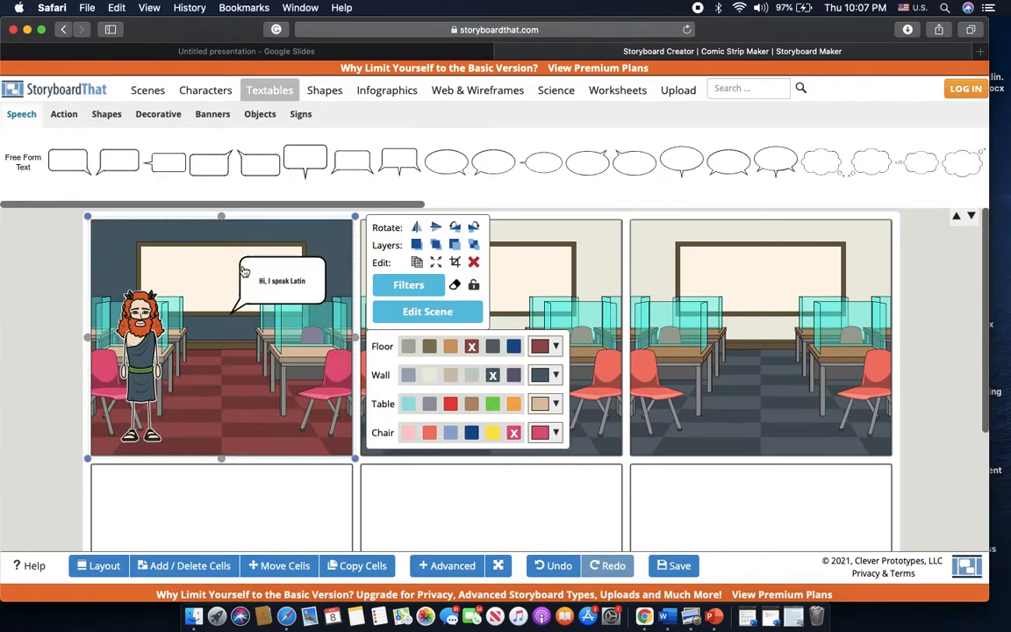
left_click_drag(264, 278, 201, 272)
left_click_drag(257, 251, 172, 254)
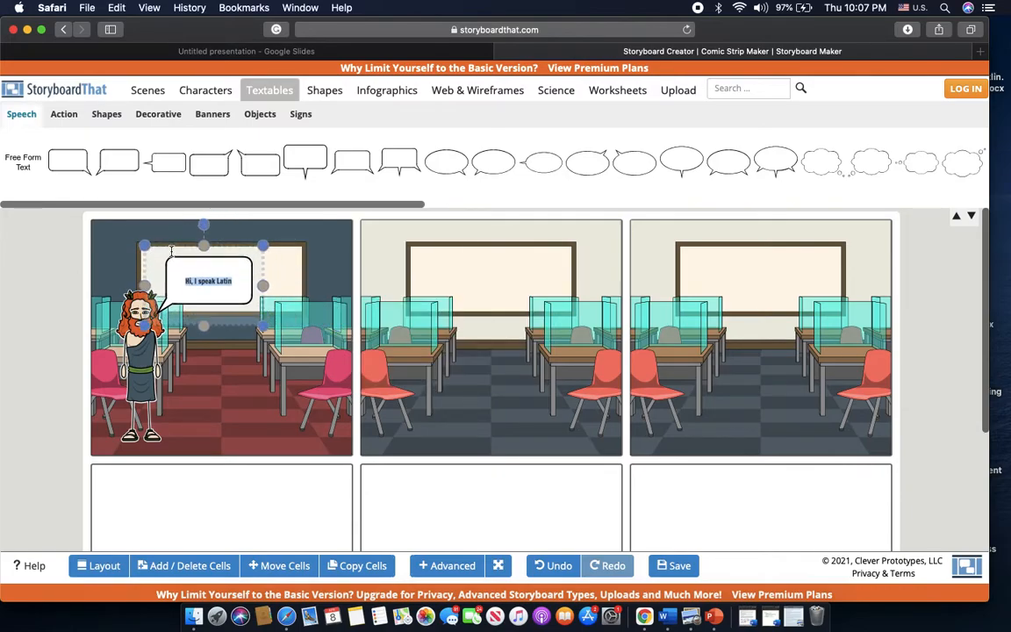
left_click(110, 252)
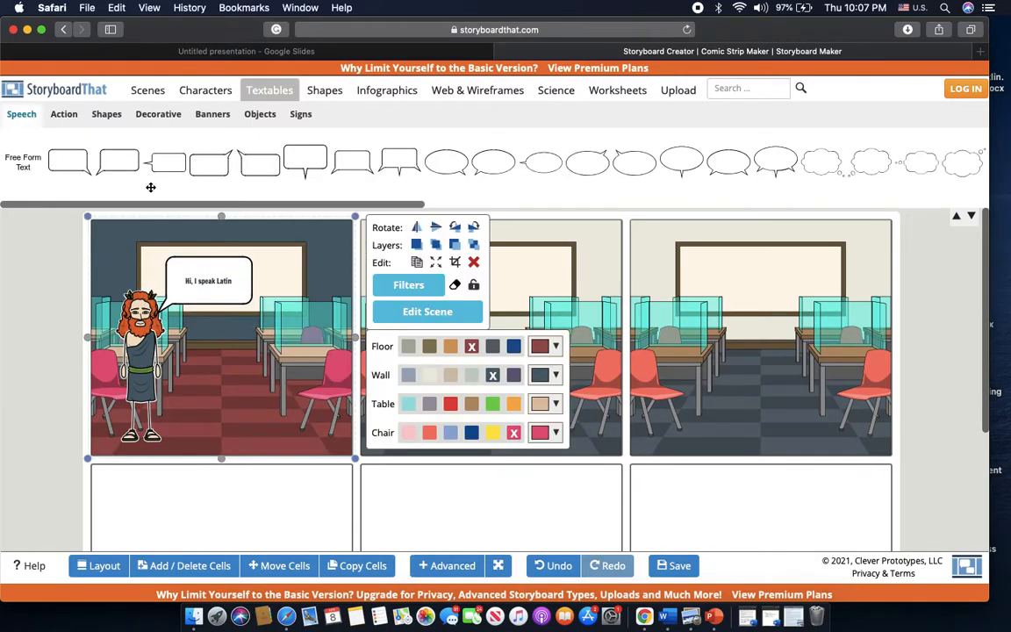
Step: Place the Mythology character with the helmet and golden armor on the right side of the first cell
left_click(198, 90)
left_click_drag(213, 157, 290, 338)
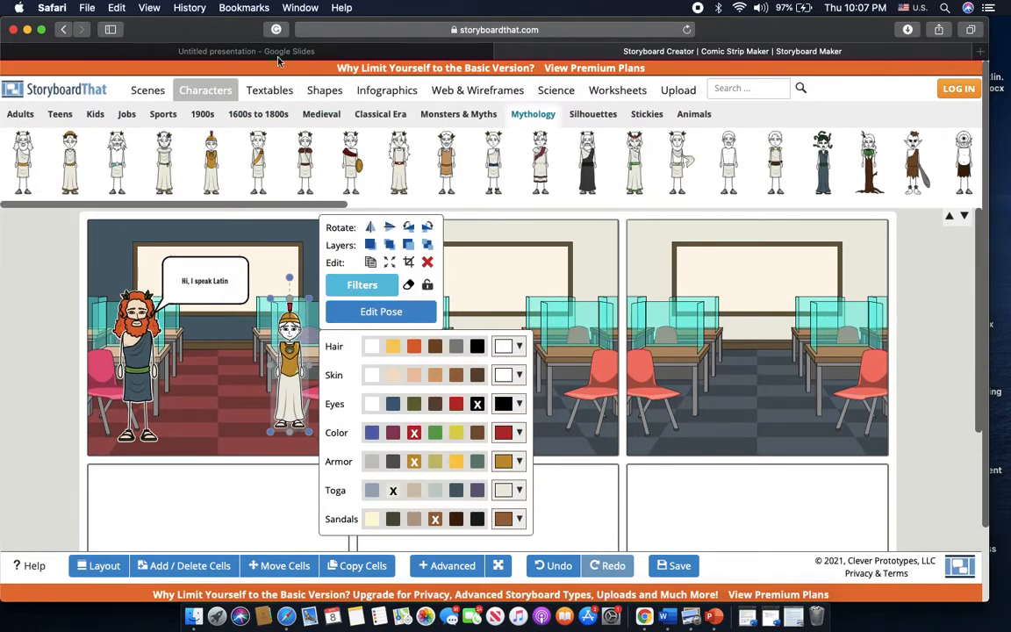
Step: Add the smiling face infographic icon to the first cell and shrink it to sit above the helmeted character
left_click(268, 90)
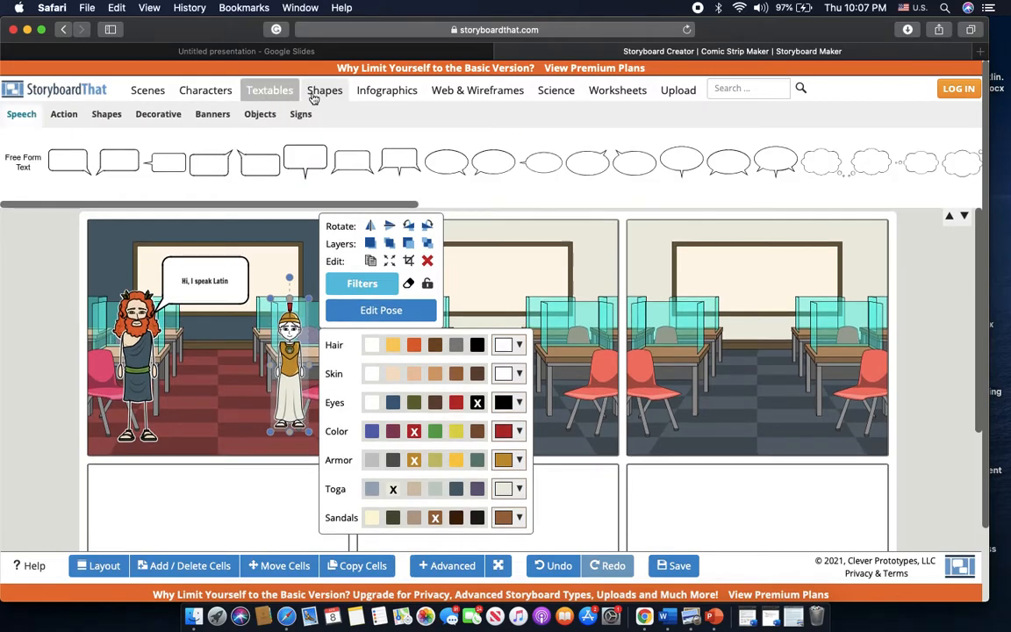
left_click(318, 92)
left_click(391, 95)
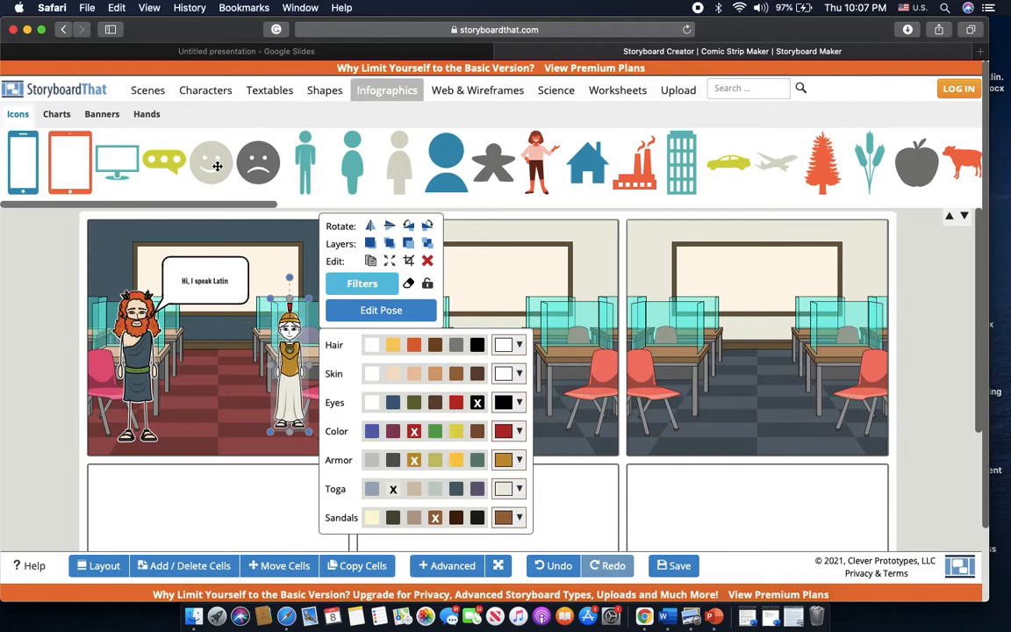
left_click_drag(214, 172, 297, 286)
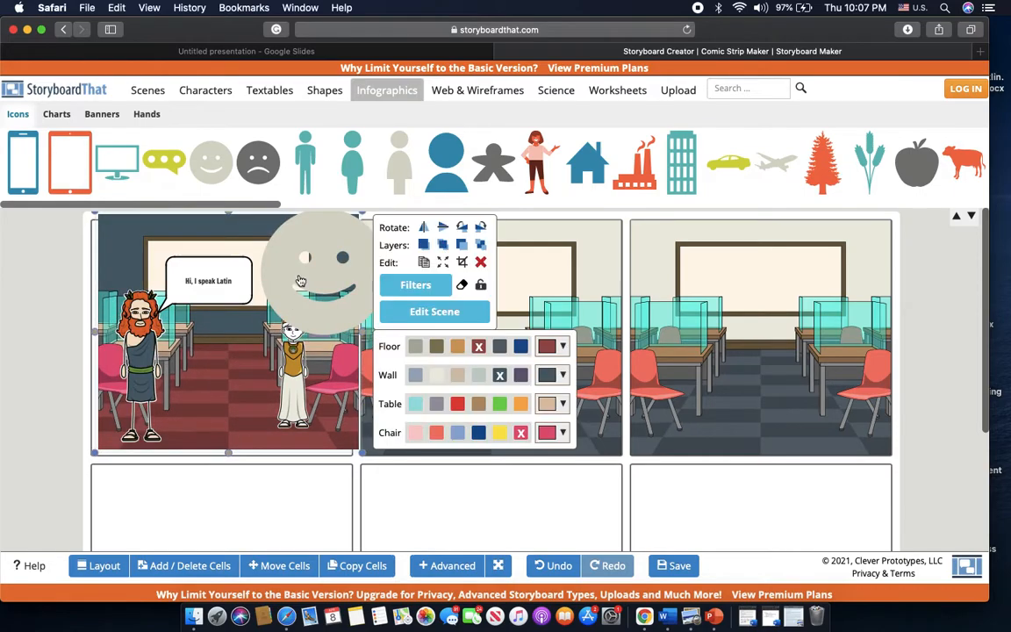
left_click(303, 259)
left_click_drag(259, 338, 295, 277)
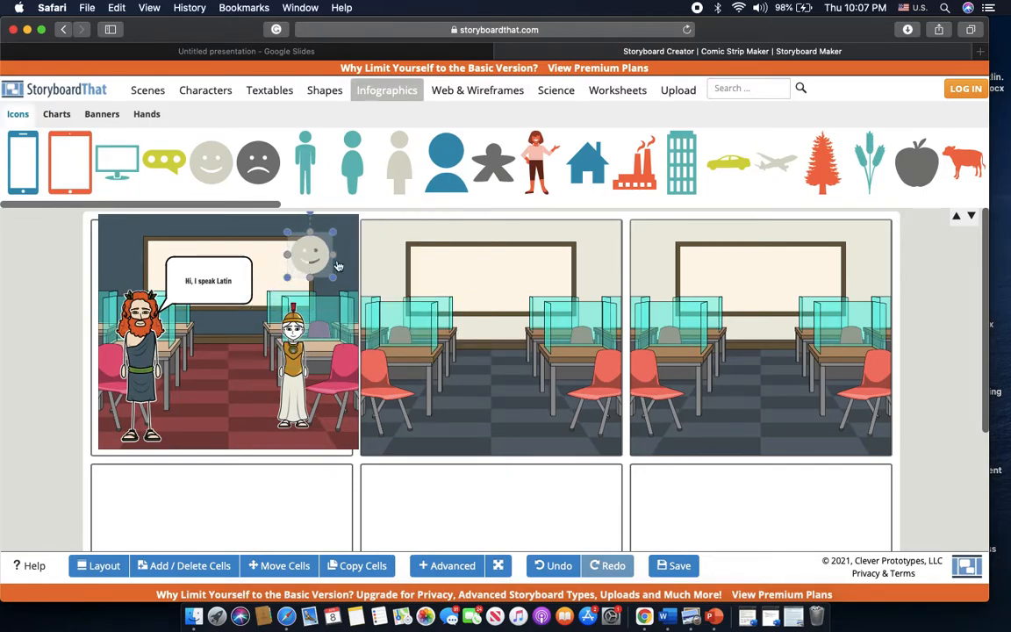
left_click_drag(333, 232, 296, 260)
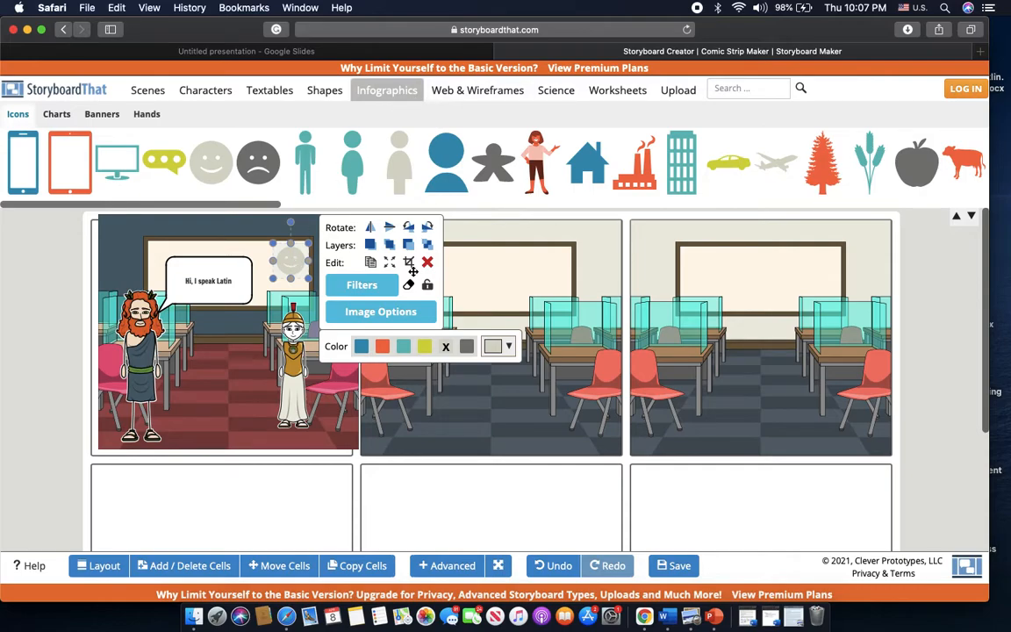
Step: Try to save the storyboard and dismiss the new account form
left_click(395, 409)
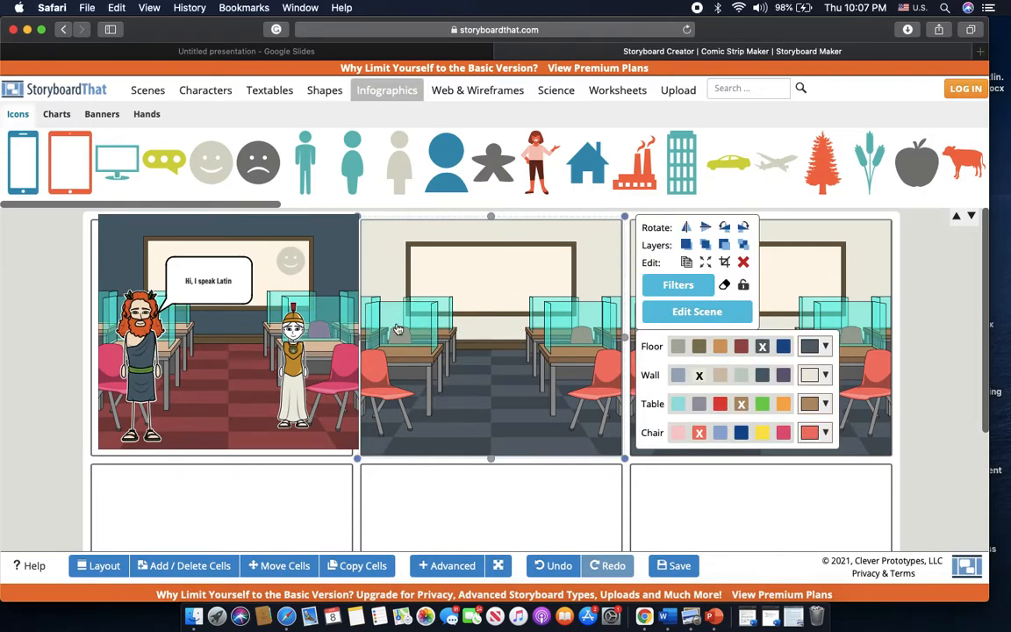
scroll(591, 436, "down", 5)
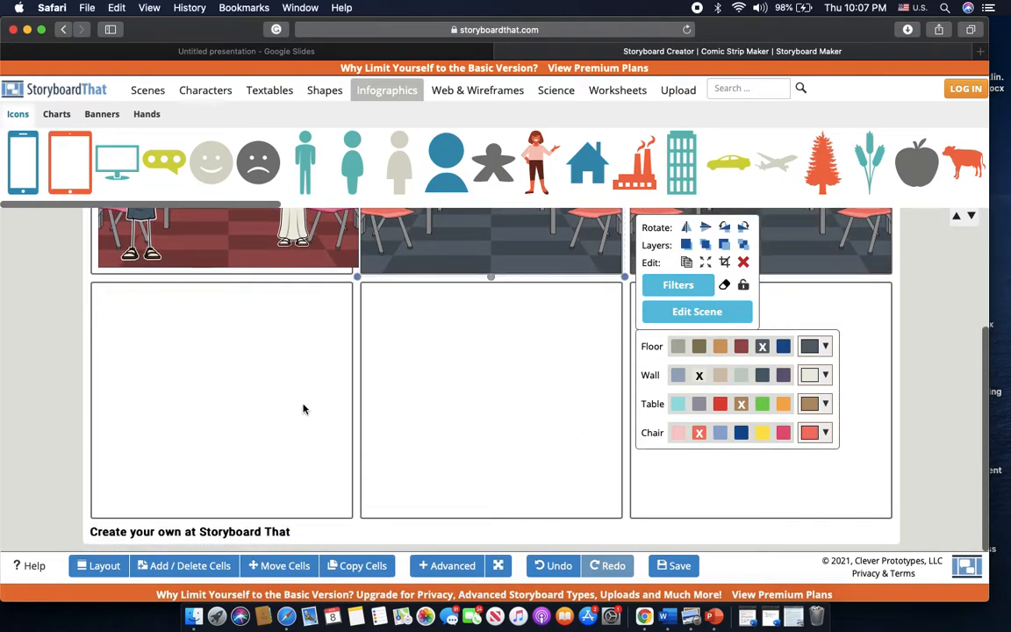
scroll(461, 420, "up", 3)
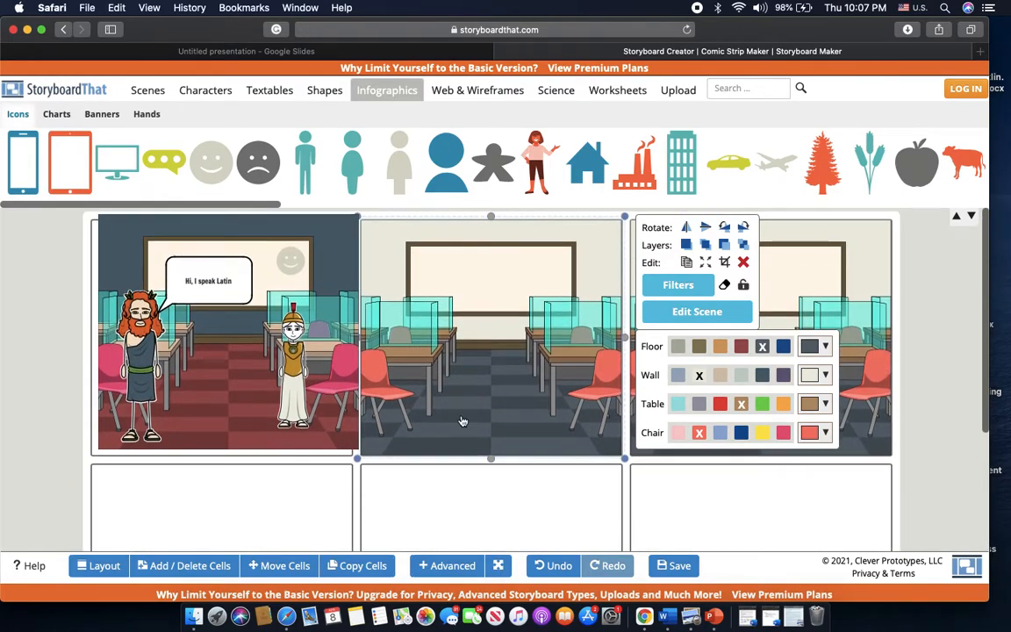
scroll(463, 422, "down", 1)
left_click(675, 566)
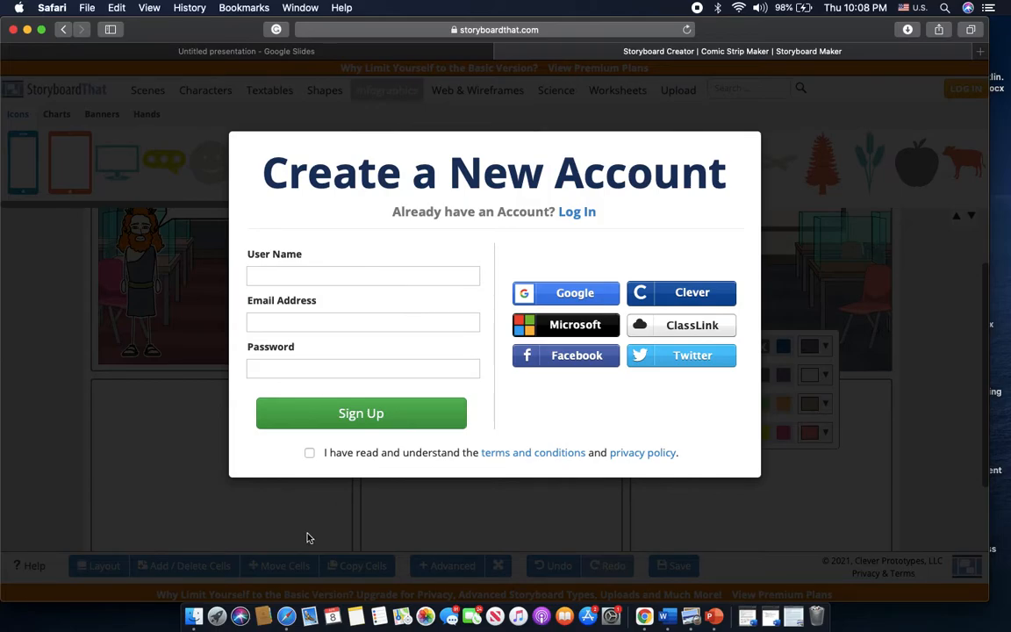
left_click(172, 466)
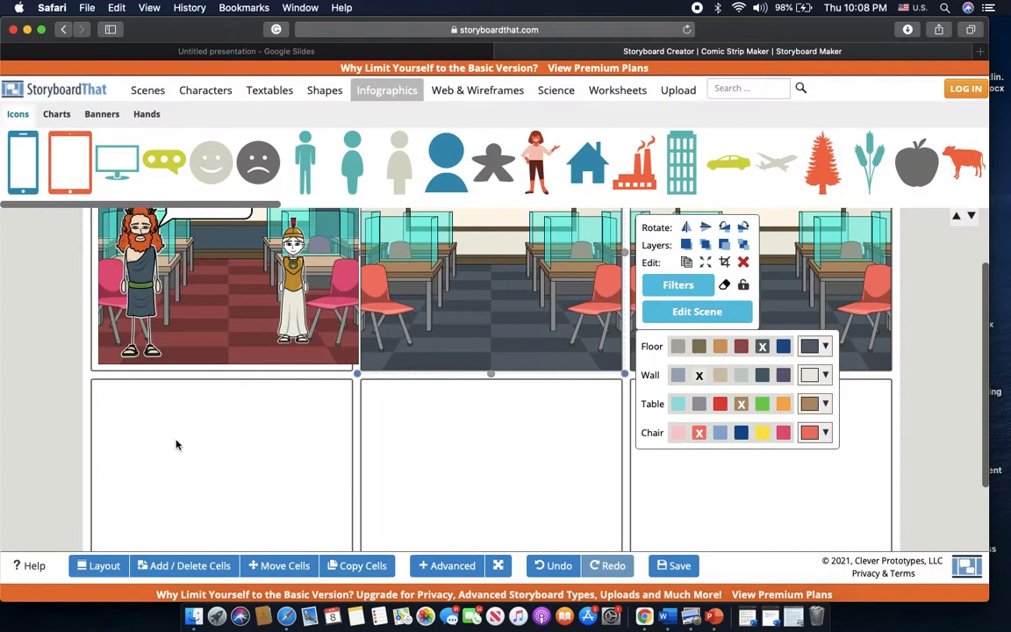
Step: Look over the storyboard cells, bring up the account and sign-in options for saving again, and close them
scroll(151, 427, "up", 2)
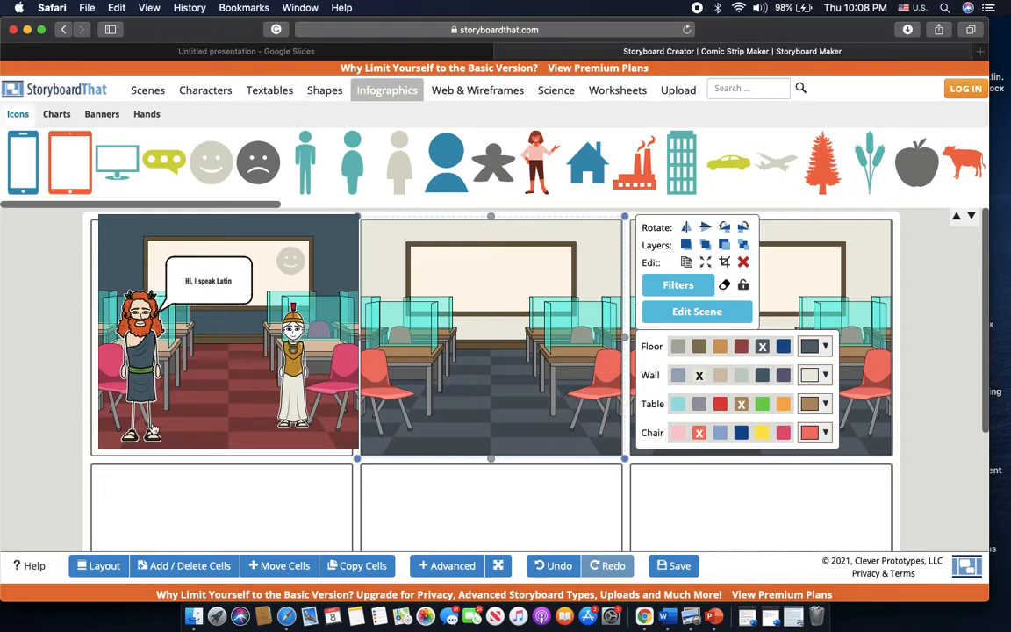
scroll(152, 417, "down", 3)
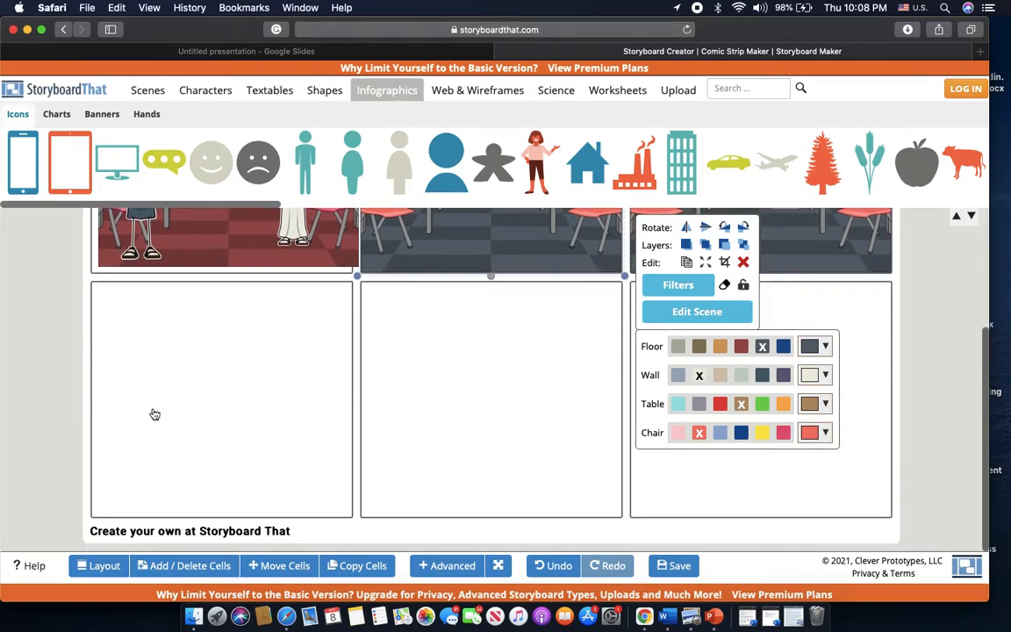
scroll(151, 412, "up", 3)
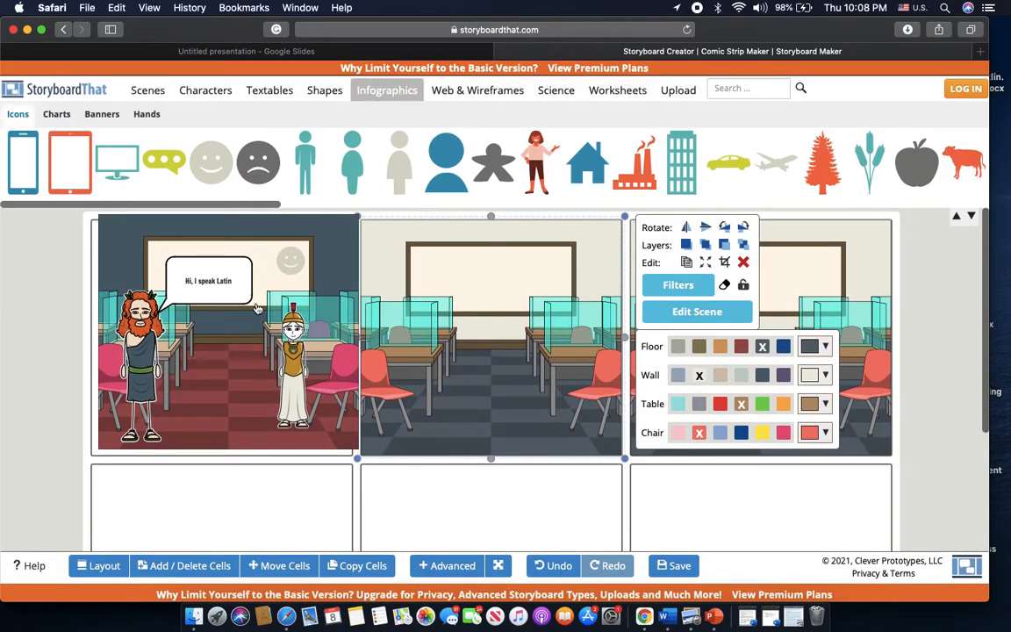
left_click(681, 565)
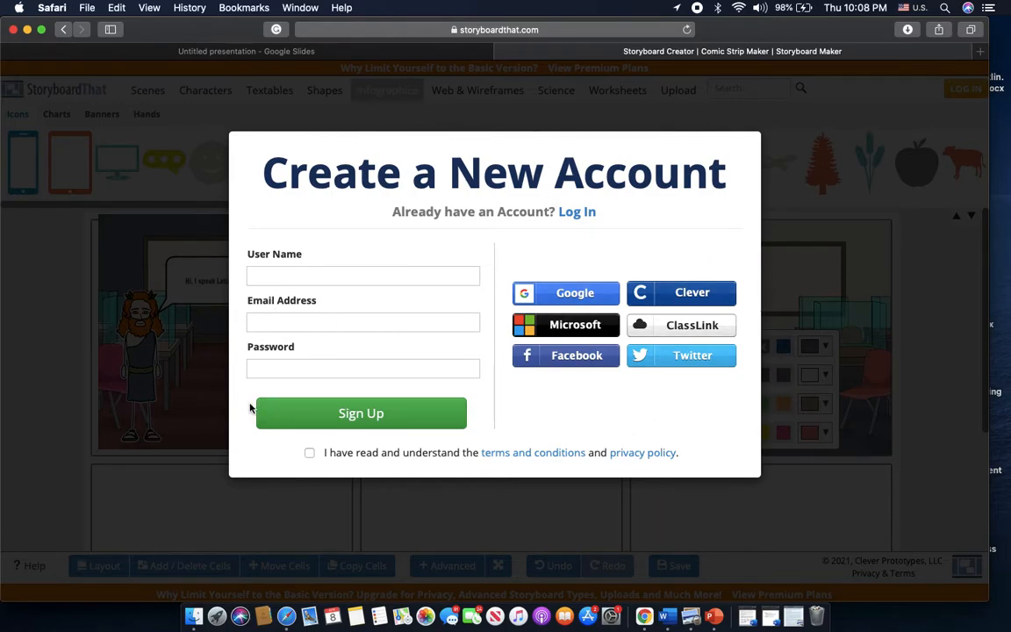
left_click(50, 390)
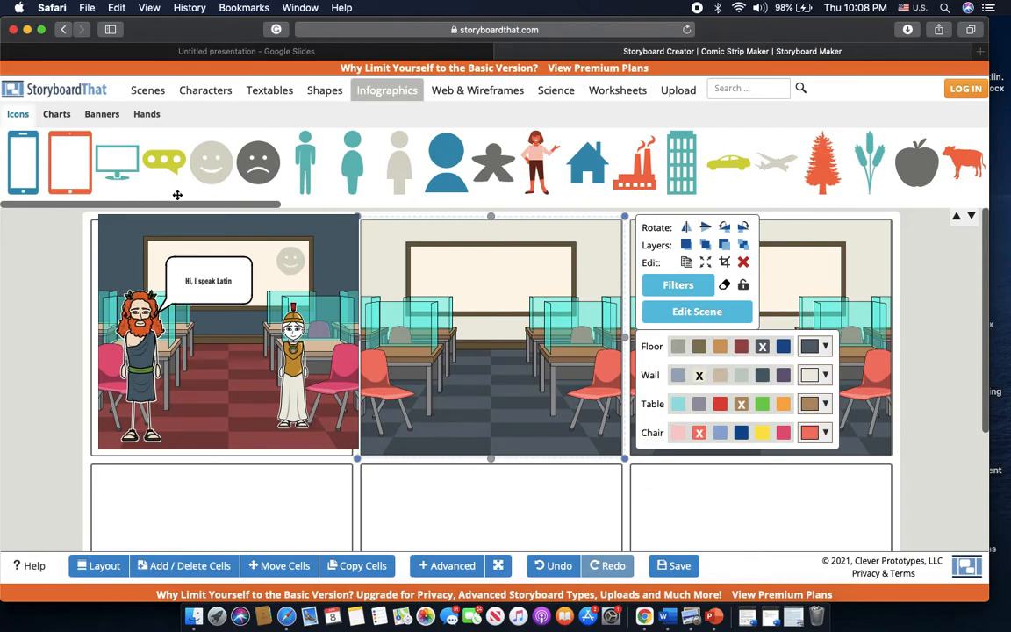
left_click(58, 113)
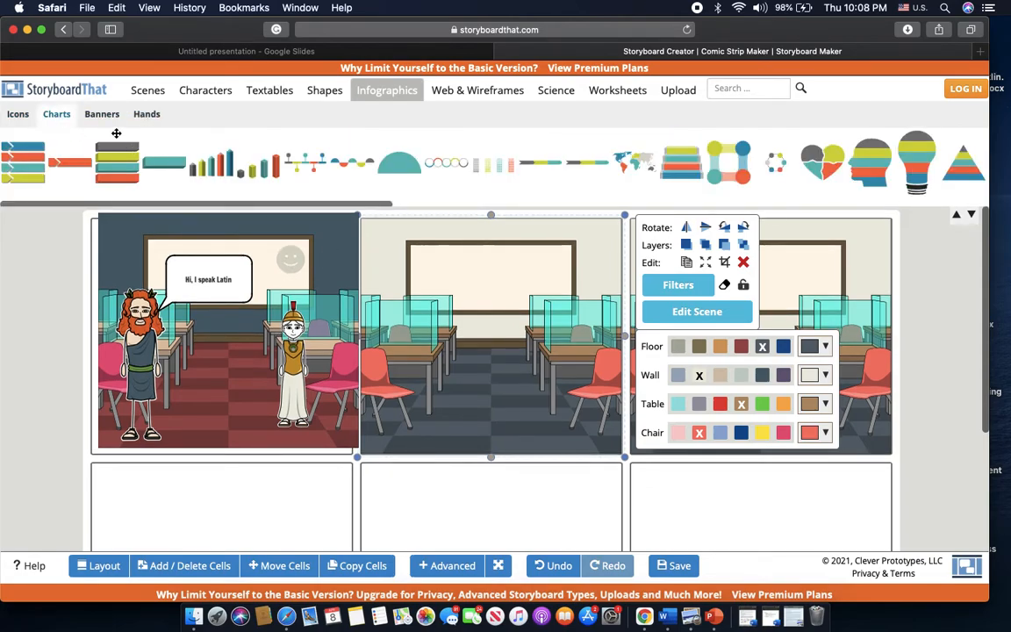
left_click(145, 88)
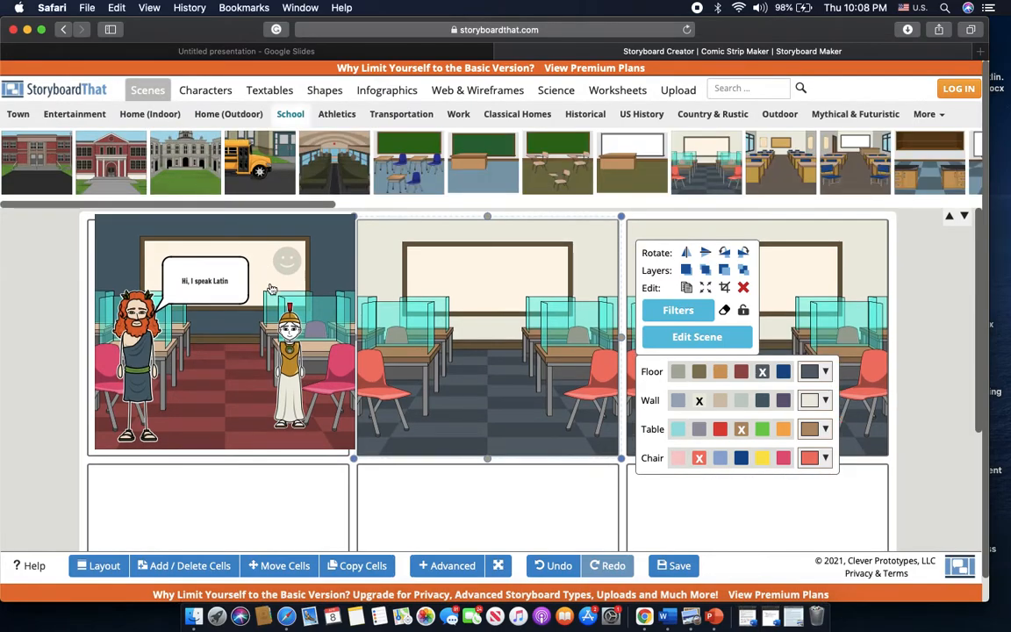
scroll(236, 298, "down", 1)
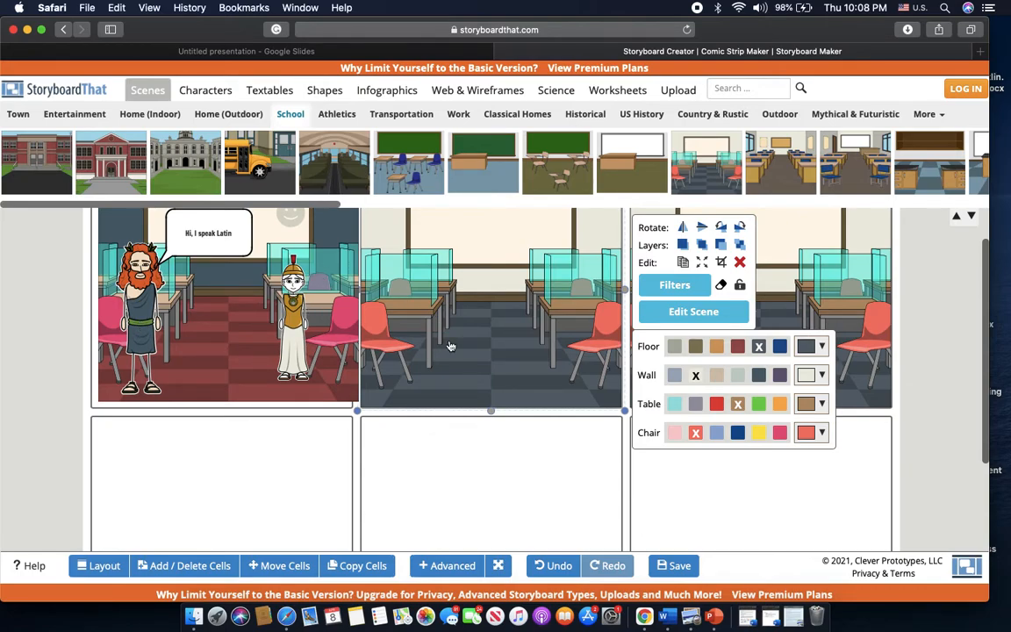
scroll(397, 340, "down", 1)
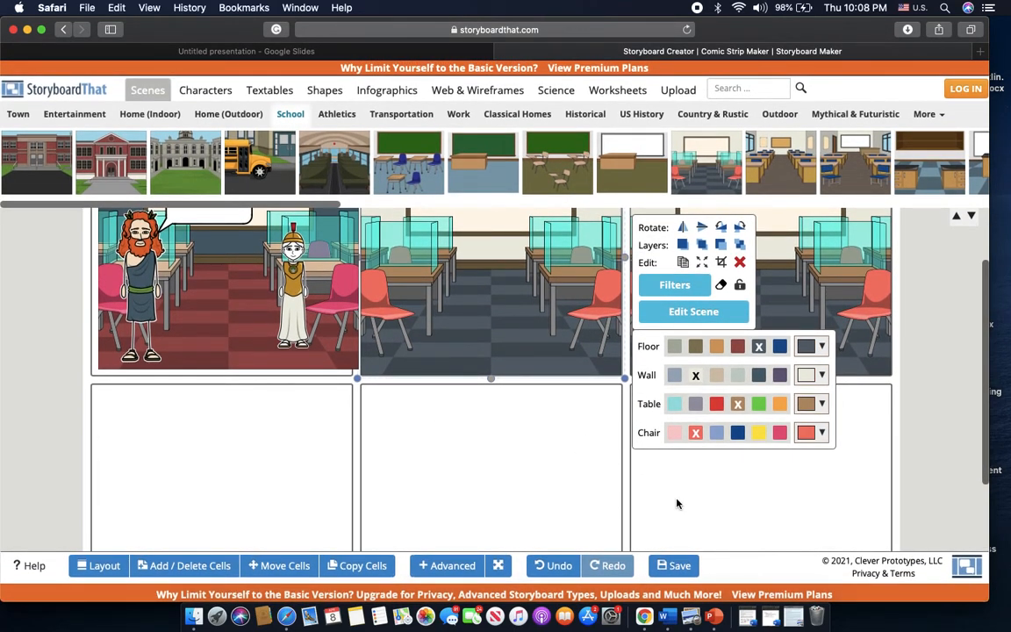
Step: Switch to the Google Slides presentation to check the Assignment slide and return to the storyboard creator
left_click(307, 52)
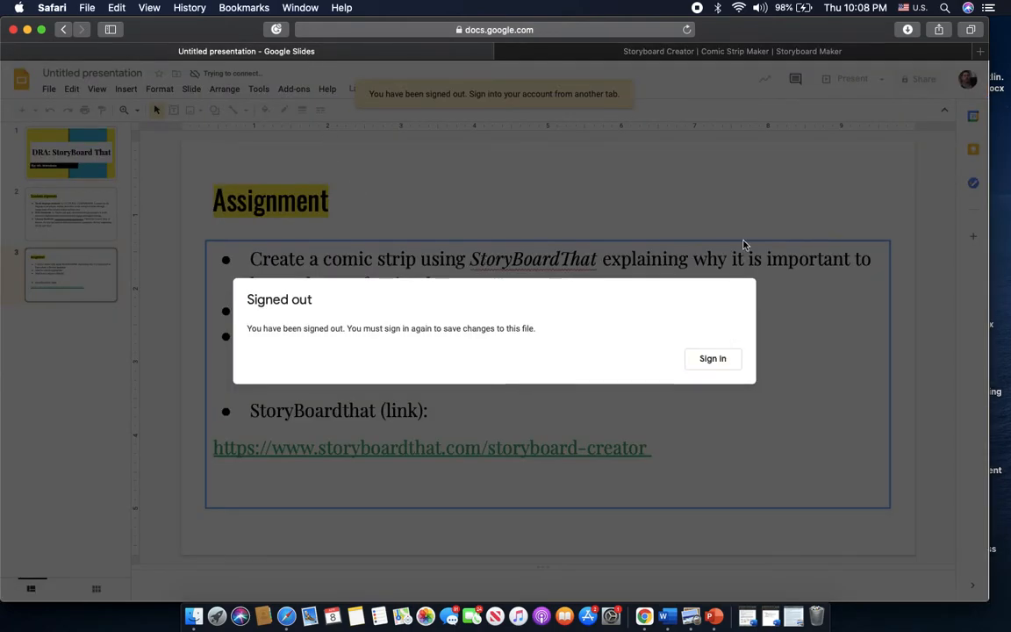
left_click(702, 54)
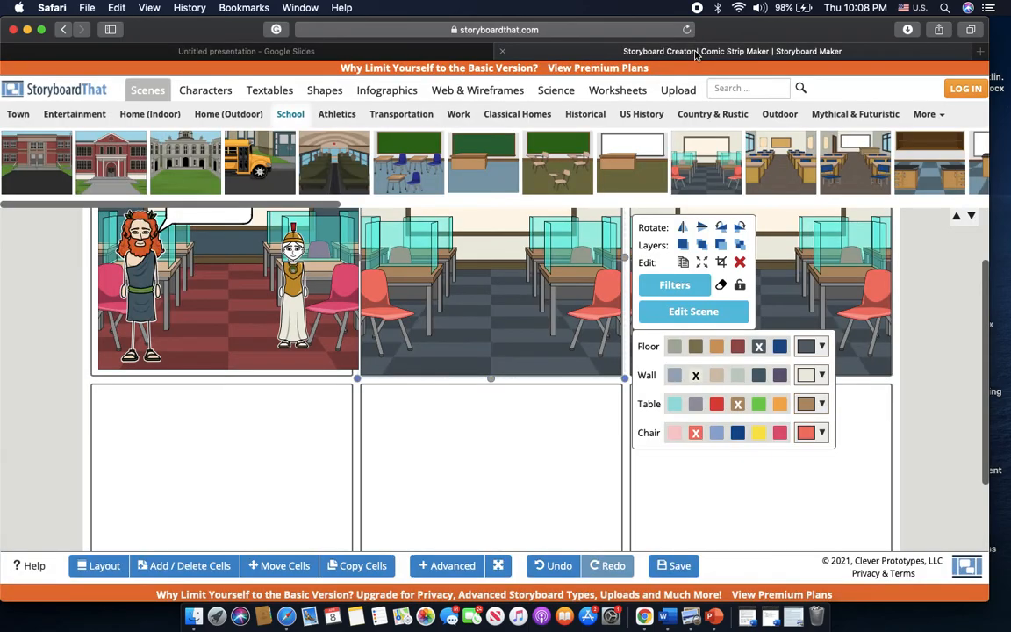